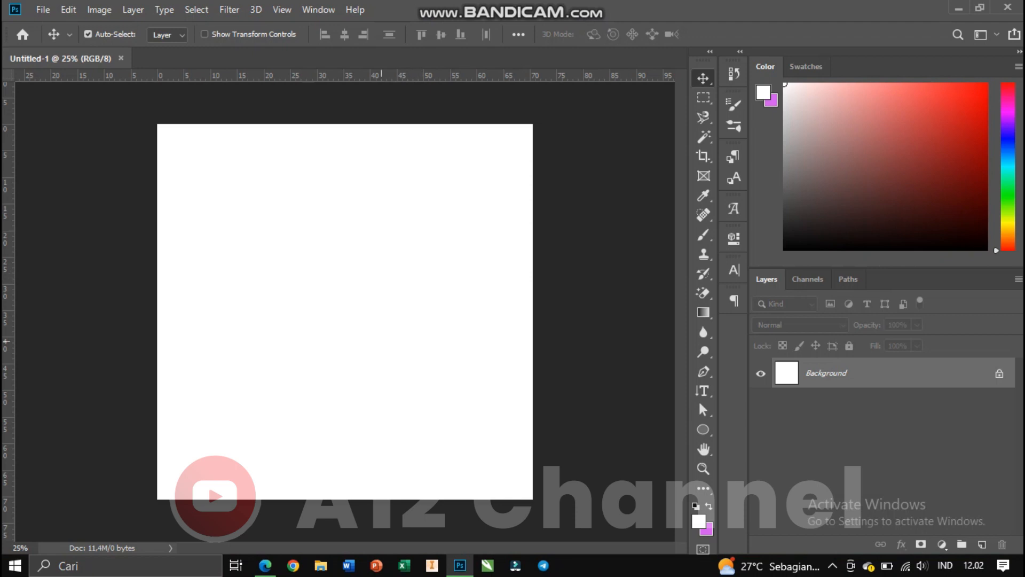
View the A12 Channel page in the web browser and return to Photoshop.
left_click(265, 565)
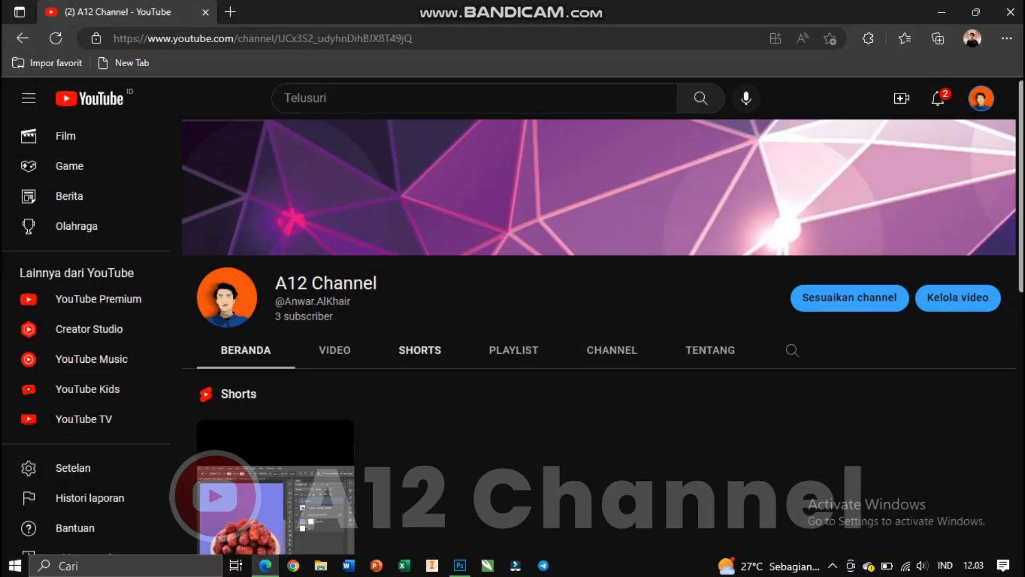
scroll(420, 350, "down", 4)
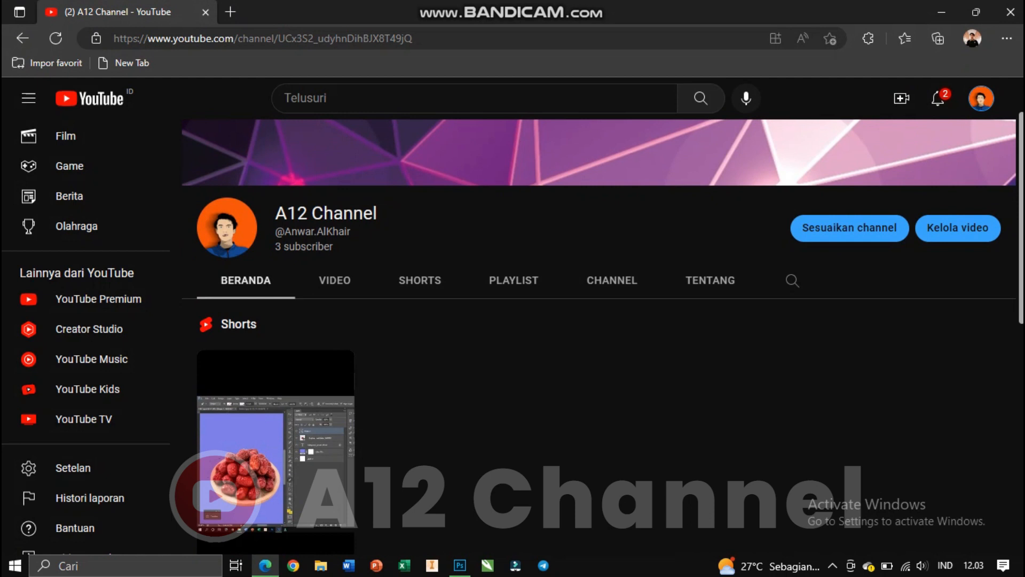
scroll(610, 355, "down", 5)
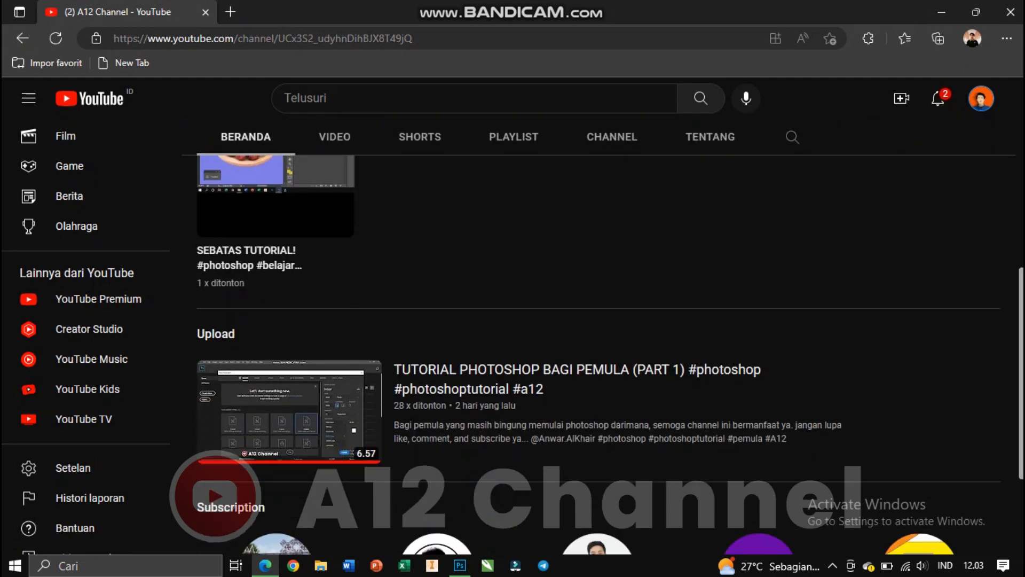
scroll(610, 355, "up", 3)
scroll(610, 356, "up", 6)
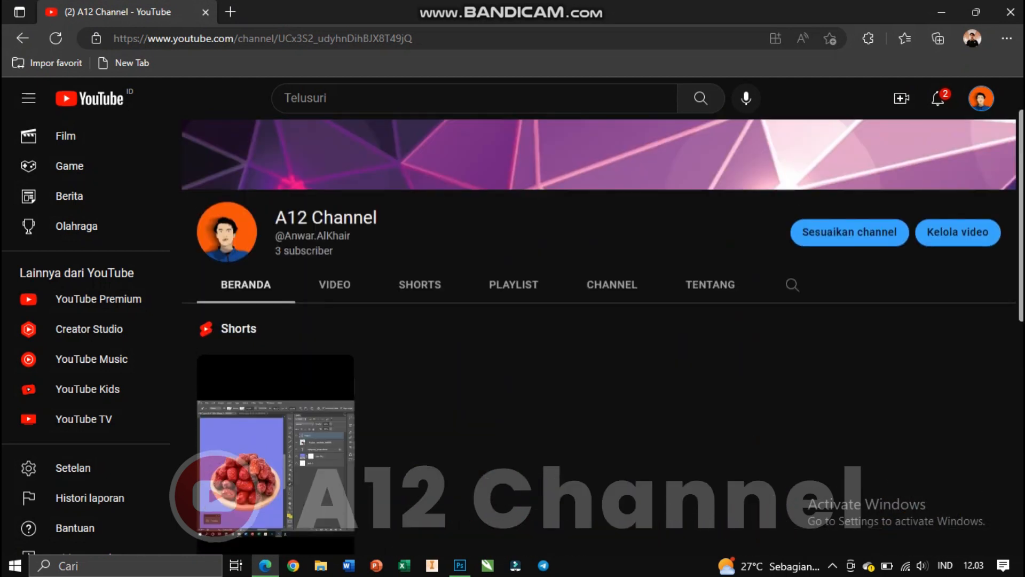
left_click(460, 566)
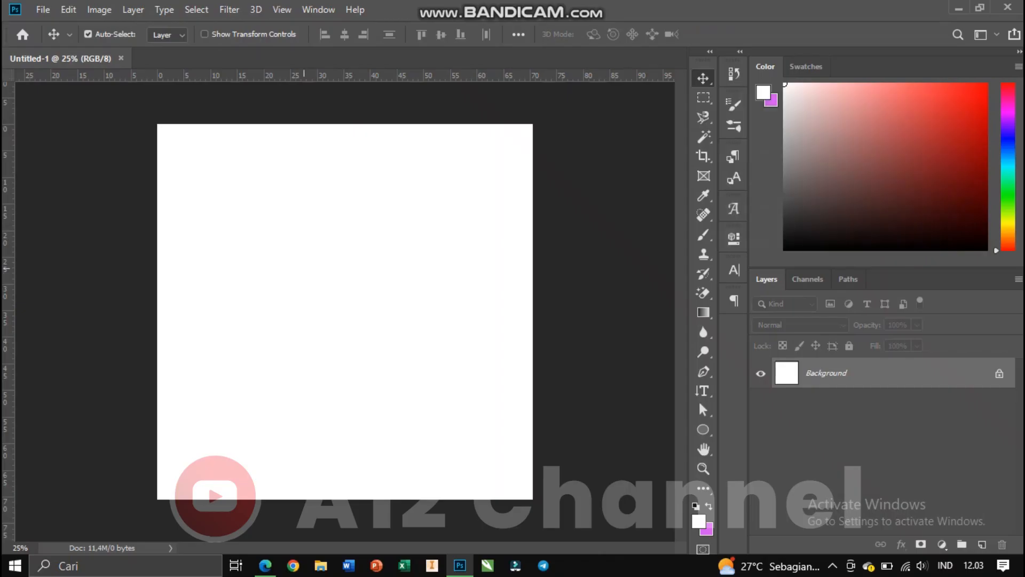
Open the image file 193.jpg.
left_click(42, 9)
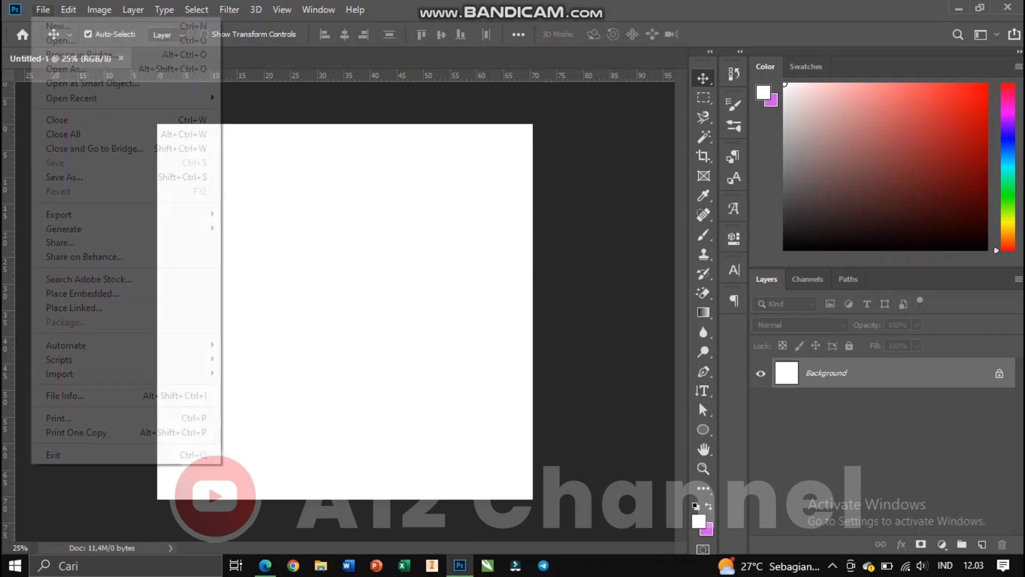
left_click(54, 40)
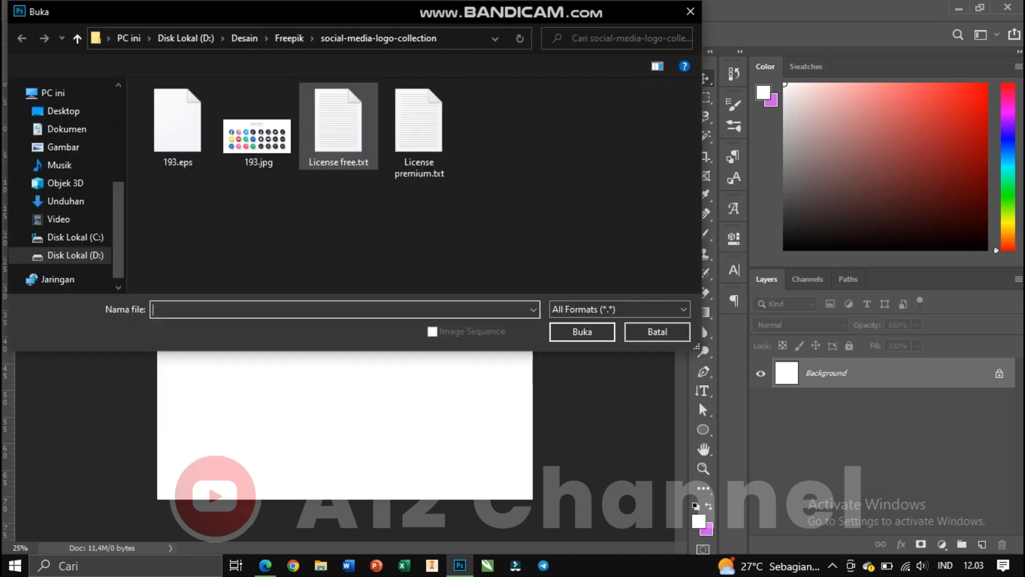
double_click(251, 126)
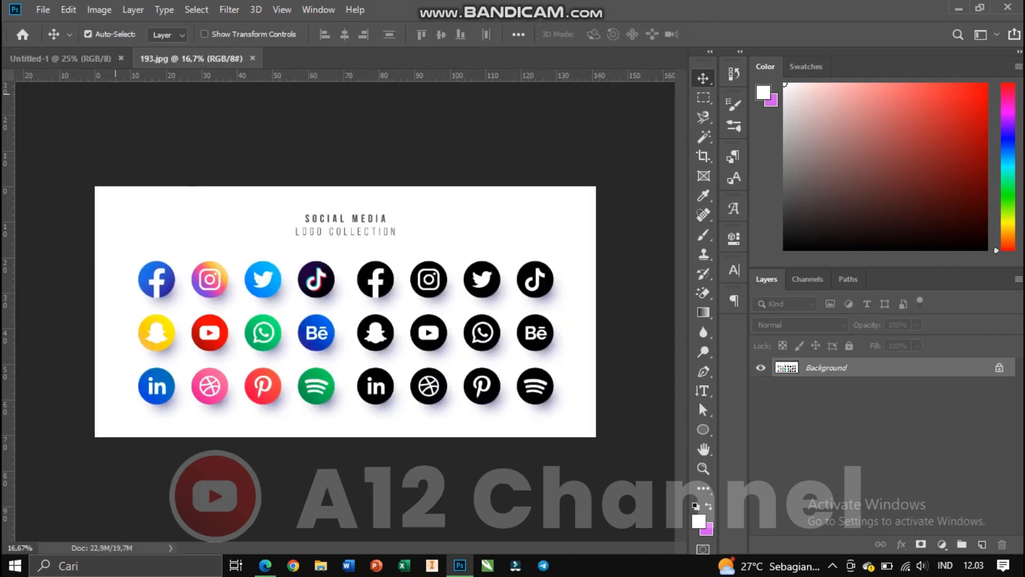
Convert the locked Background of 193.jpg into a normal layer.
left_click_drag(455, 270, 414, 266)
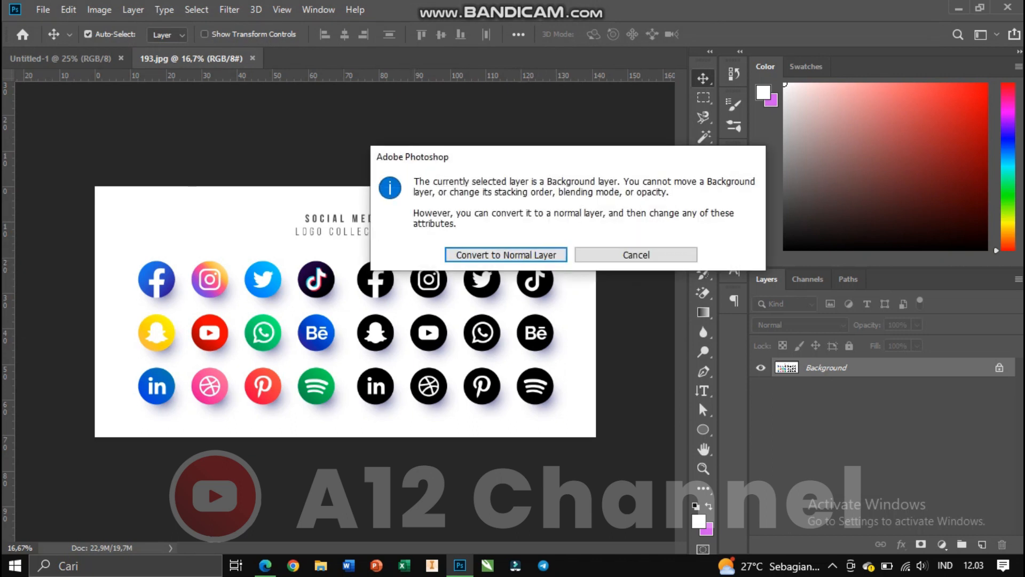
left_click(506, 255)
left_click_drag(507, 256, 527, 247)
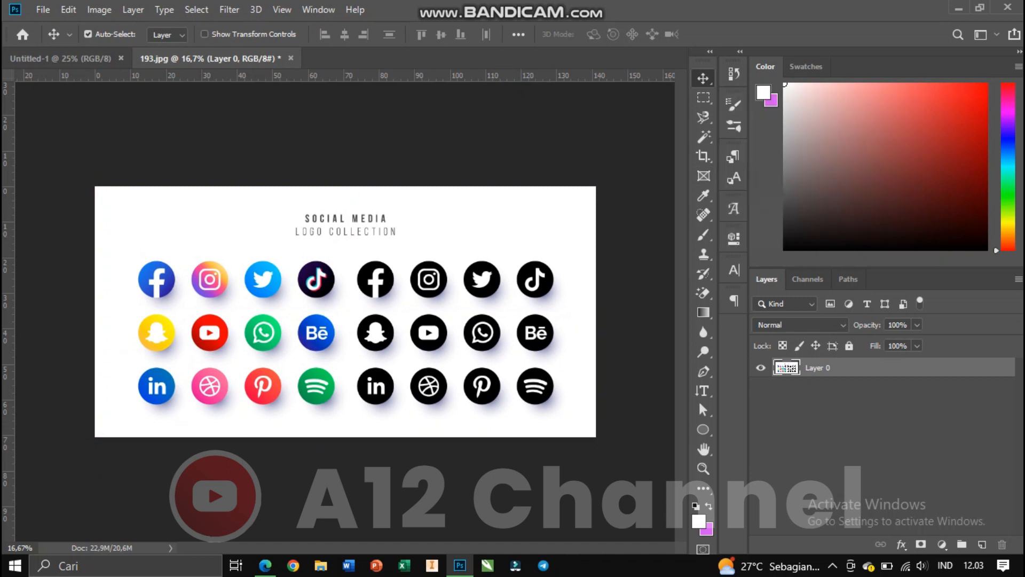
Draw three artboards around the image with the Artboard tool, including a tall one about 85 × 150 cm.
right_click(703, 79)
left_click(770, 93)
scroll(419, 205, "down", 3)
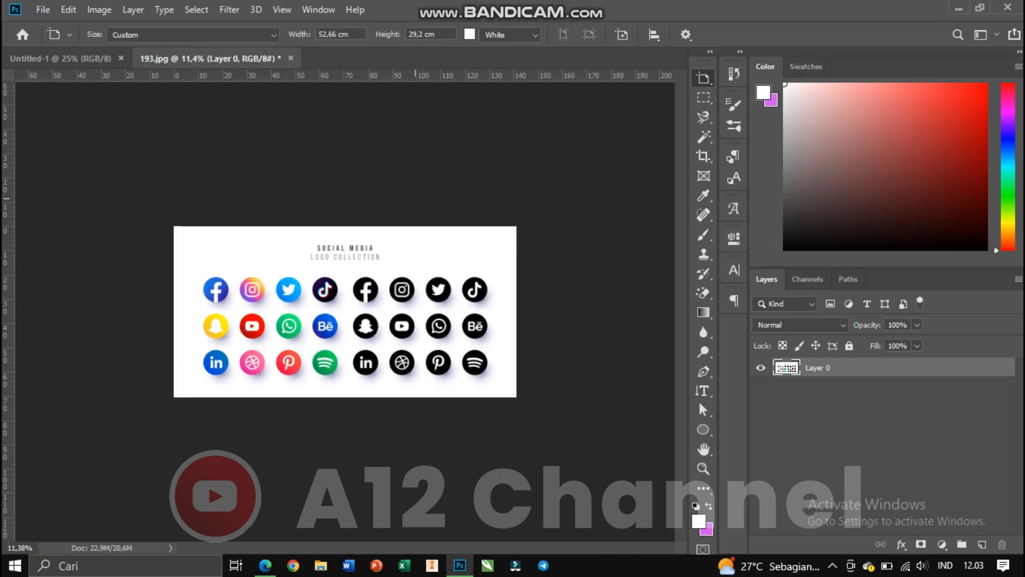
left_click_drag(204, 120, 486, 200)
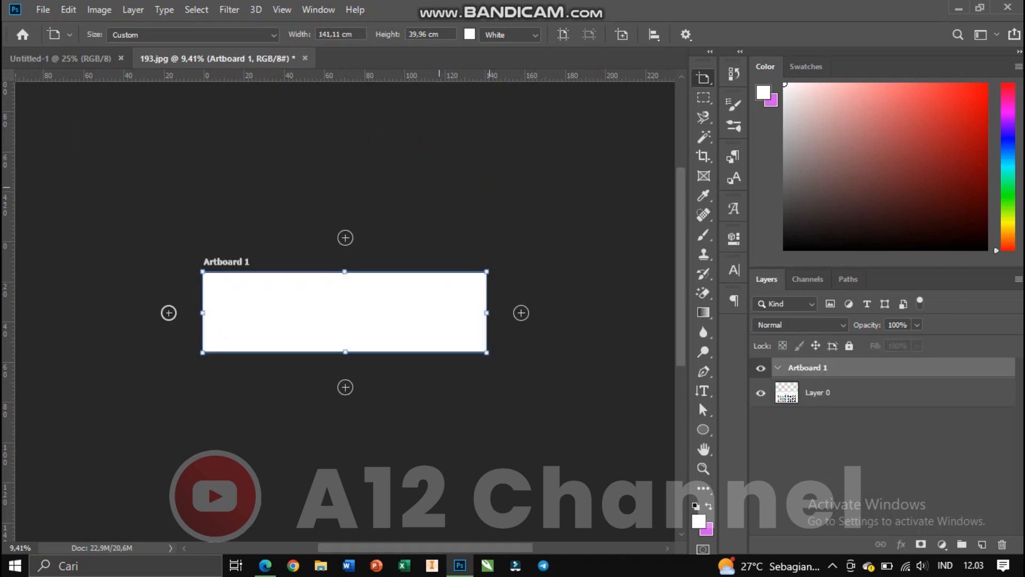
left_click_drag(204, 127, 643, 451)
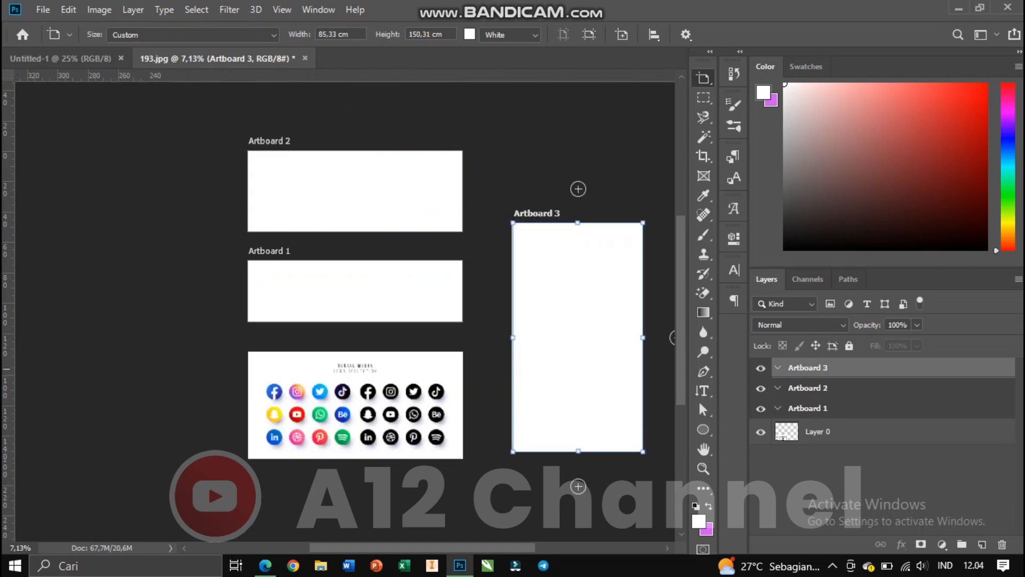
Draw a rectangular marquee selection around the top two rows of social media icons.
scroll(446, 369, "up", 2)
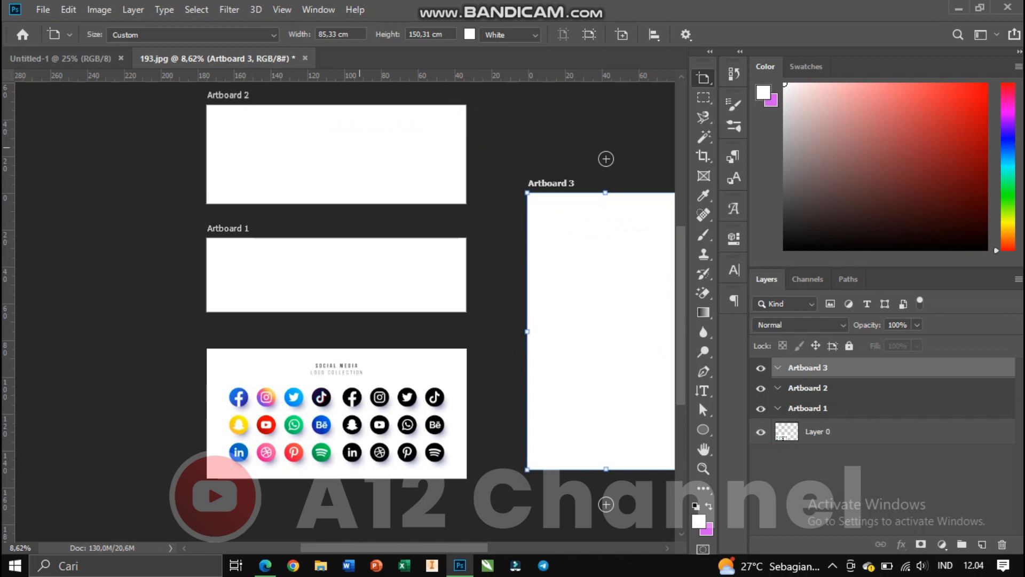
scroll(327, 152, "up", 1)
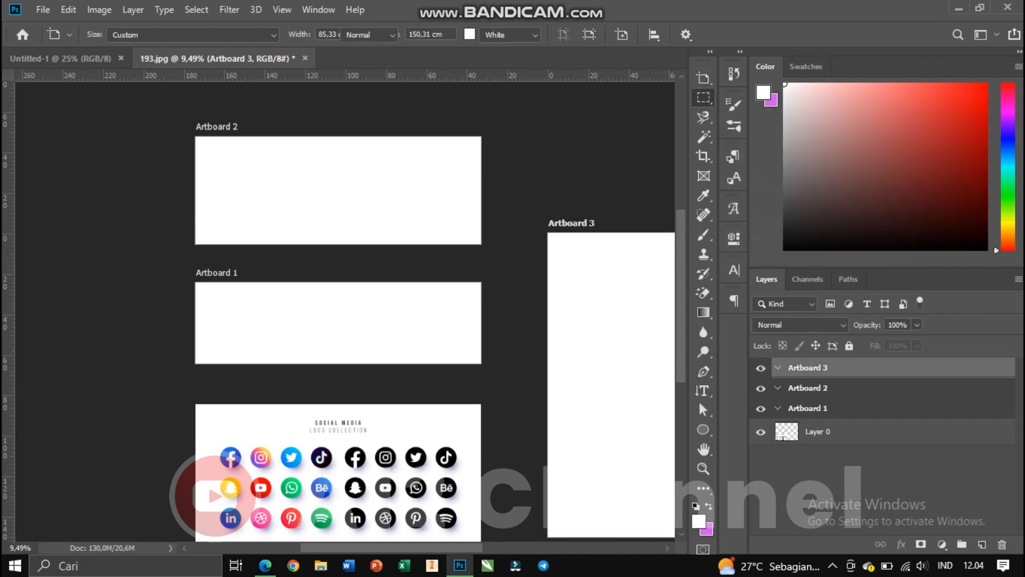
left_click(704, 97)
scroll(342, 309, "down", 3)
scroll(374, 304, "down", 4)
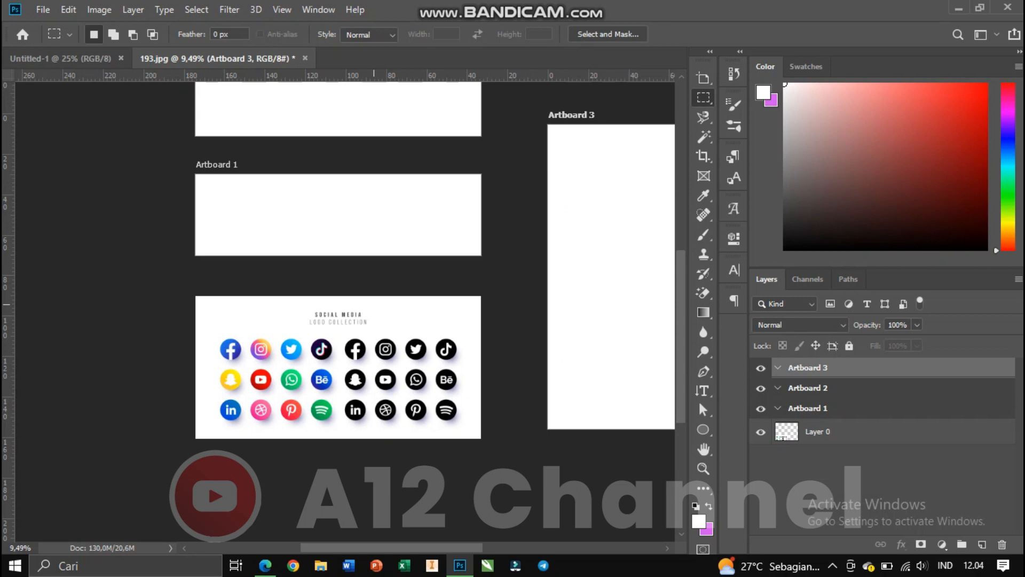
scroll(315, 352, "up", 1)
scroll(287, 353, "down", 2)
scroll(288, 352, "up", 2)
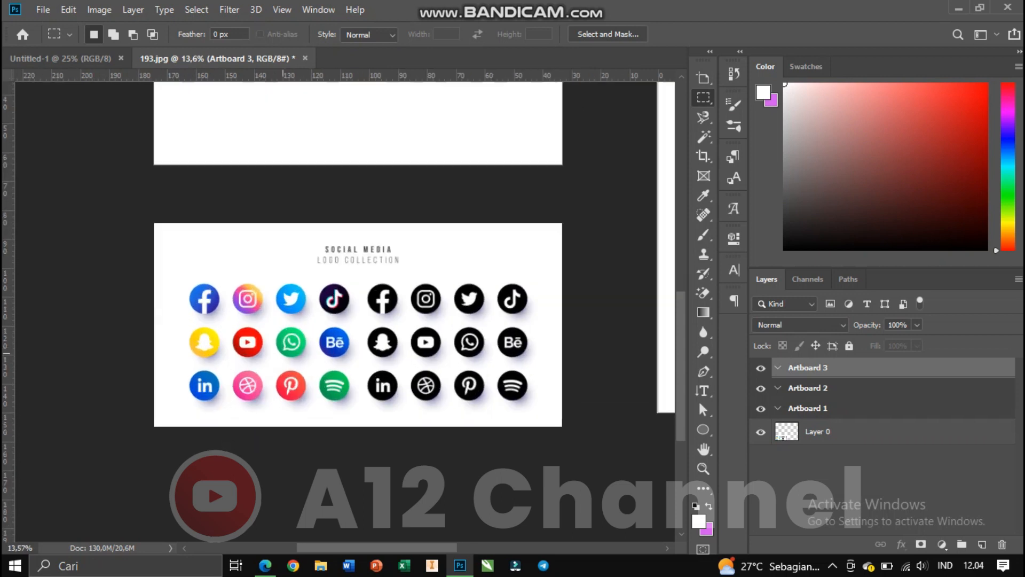
left_click_drag(173, 247, 572, 359)
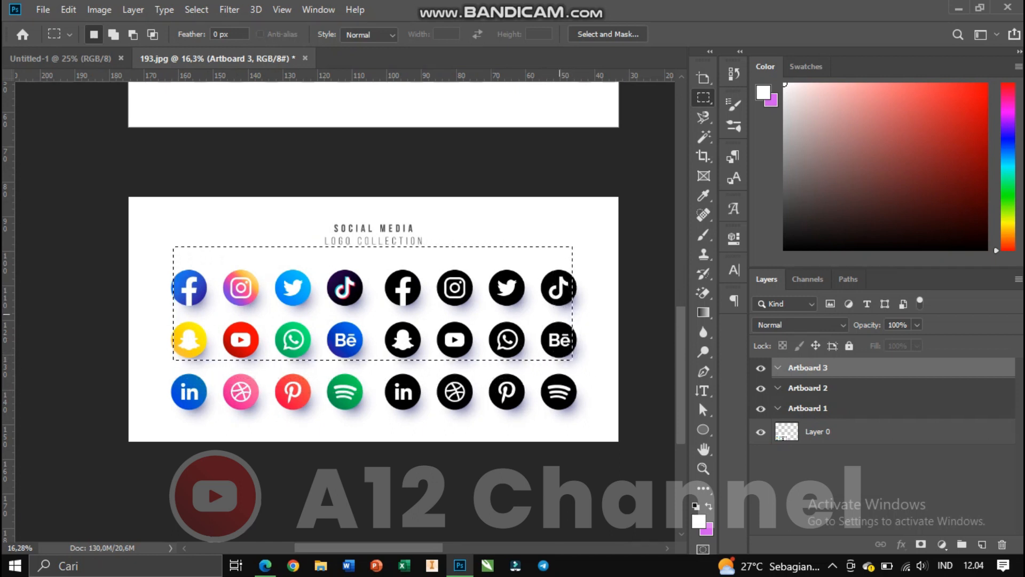
Erase across the selected top two rows of icons on Layer 0 with the Eraser tool.
right_click(704, 293)
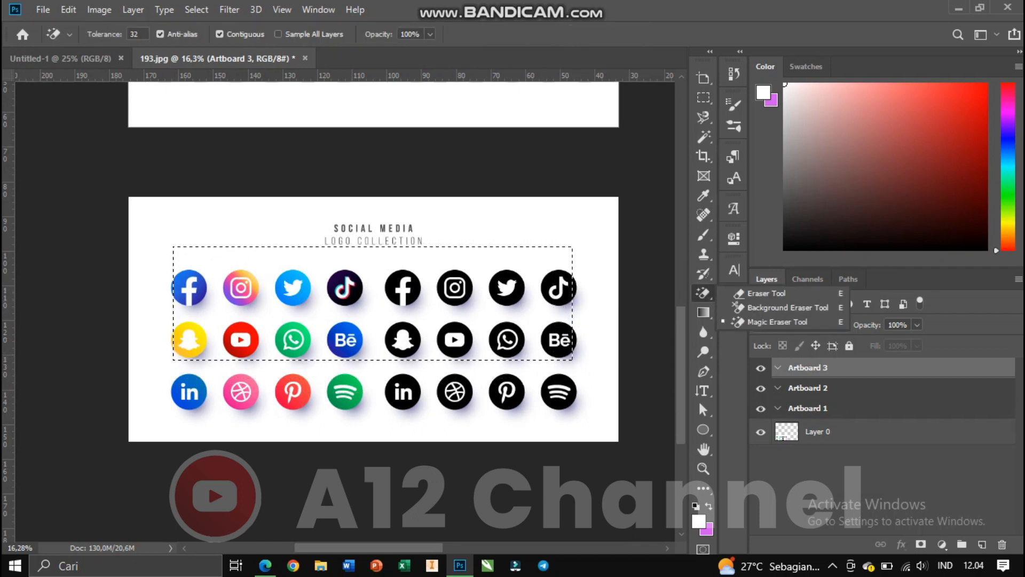
left_click(748, 317)
key("shift+e")
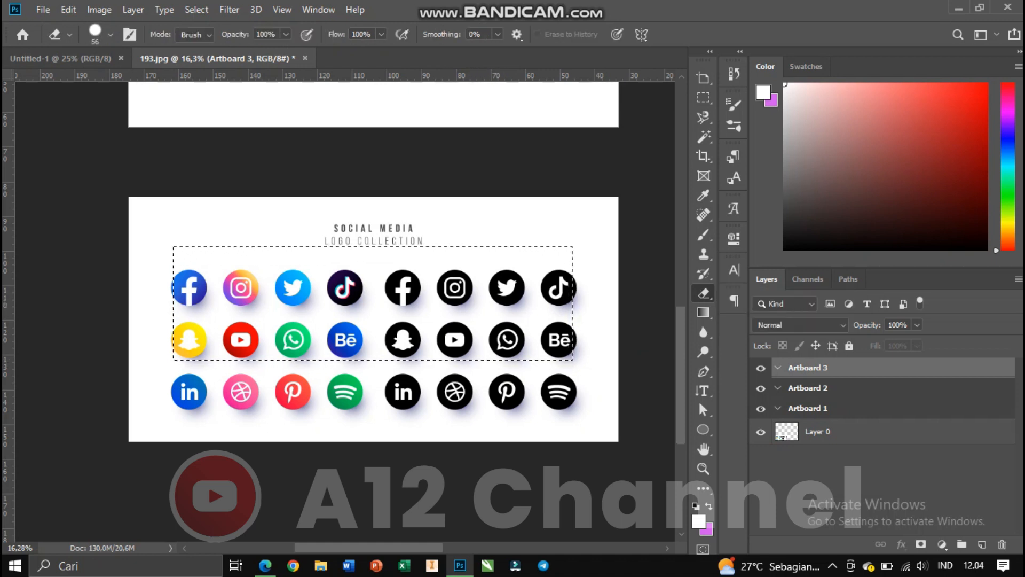
left_click(825, 432)
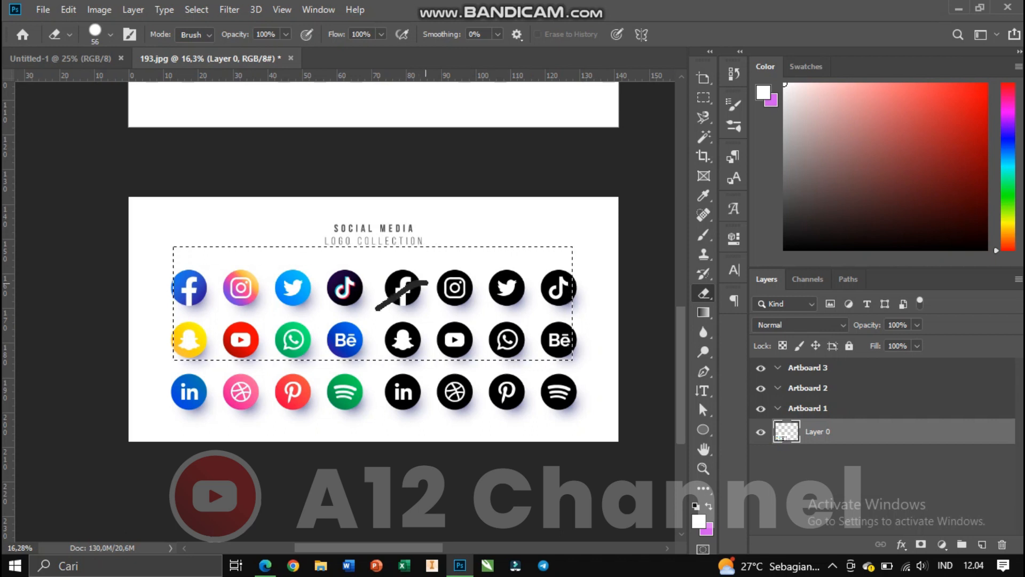
mouse_move(359, 303)
left_mouse_down()
mouse_move(305, 325)
mouse_move(268, 300)
left_mouse_up()
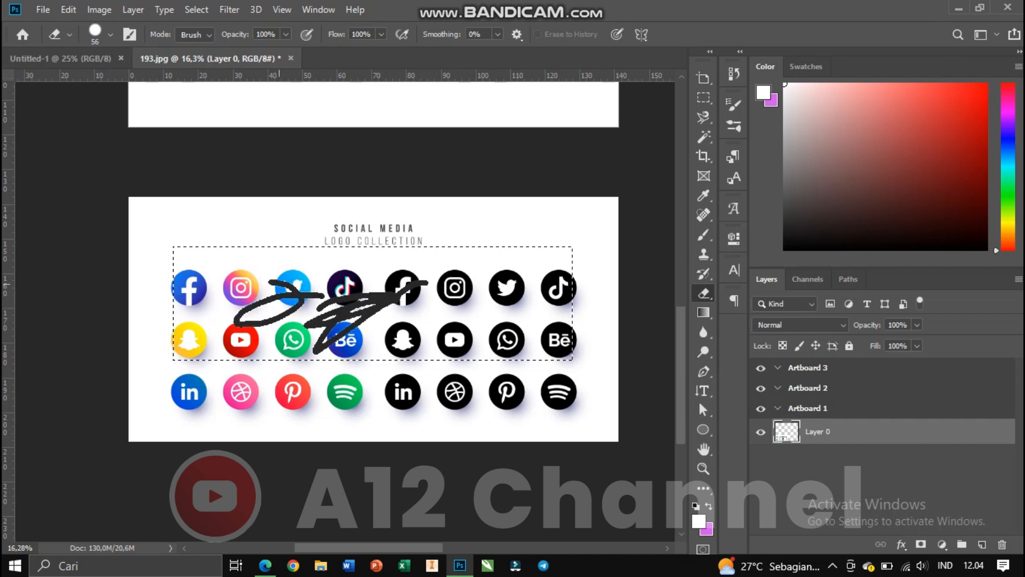
left_click_drag(394, 264, 408, 249)
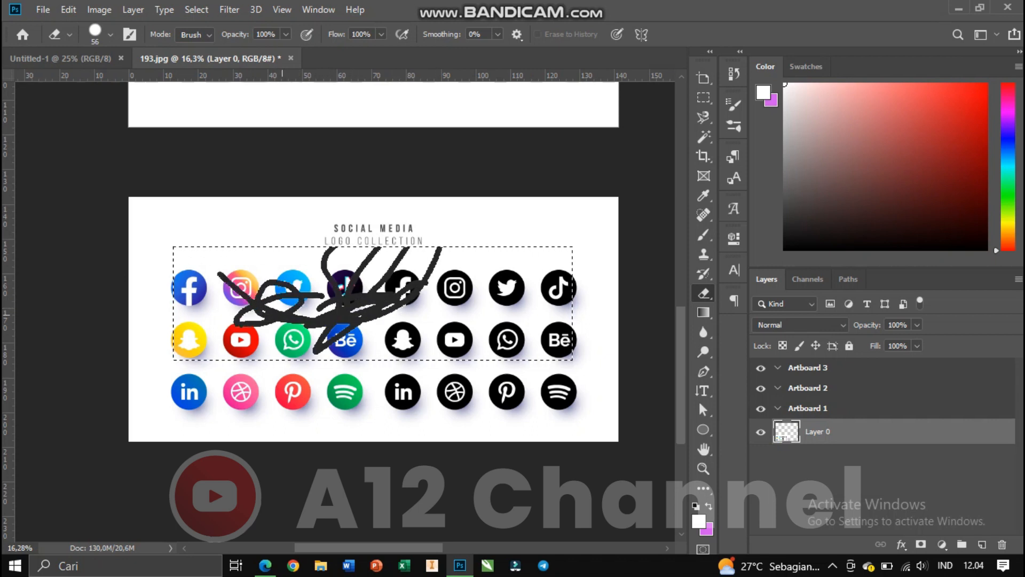
mouse_move(519, 265)
left_mouse_down()
mouse_move(497, 393)
mouse_move(567, 292)
mouse_move(217, 308)
mouse_move(308, 355)
mouse_move(219, 304)
mouse_move(279, 307)
left_mouse_up()
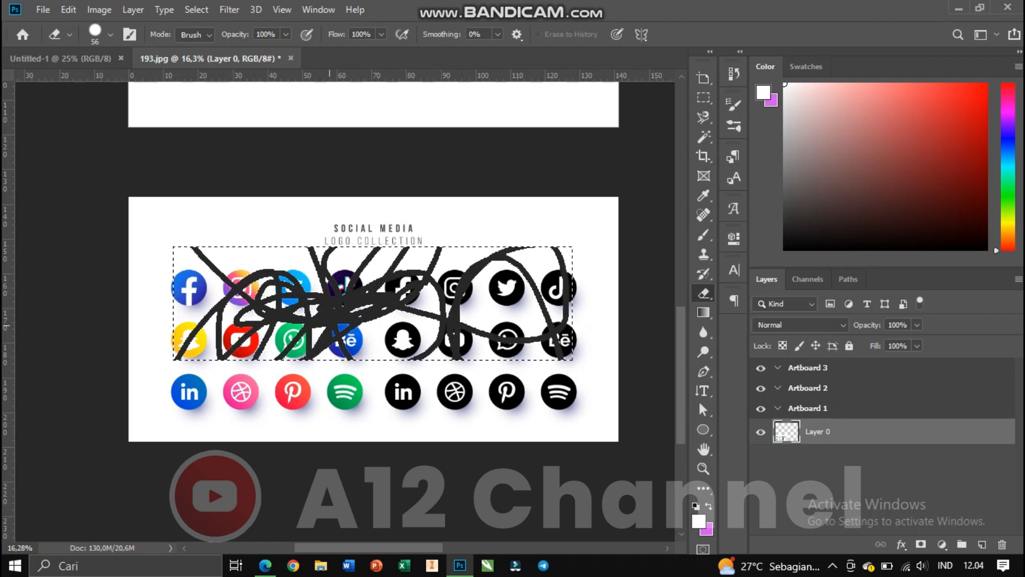
mouse_move(411, 312)
left_mouse_down()
mouse_move(381, 361)
mouse_move(422, 299)
left_mouse_up()
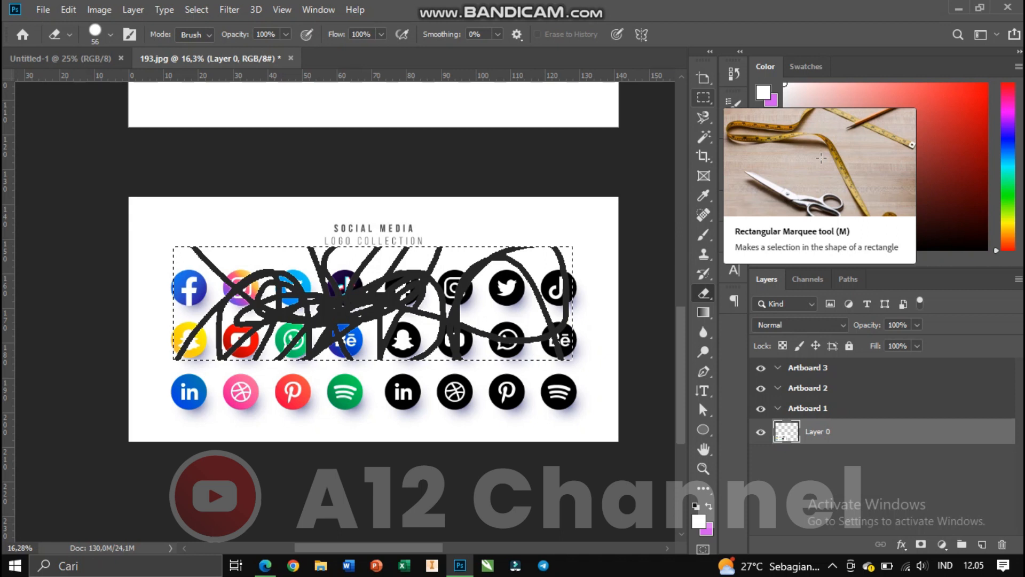
Draw an elliptical marquee selection around the Pinterest icon in the bottom row.
left_click(703, 97)
left_click(784, 112)
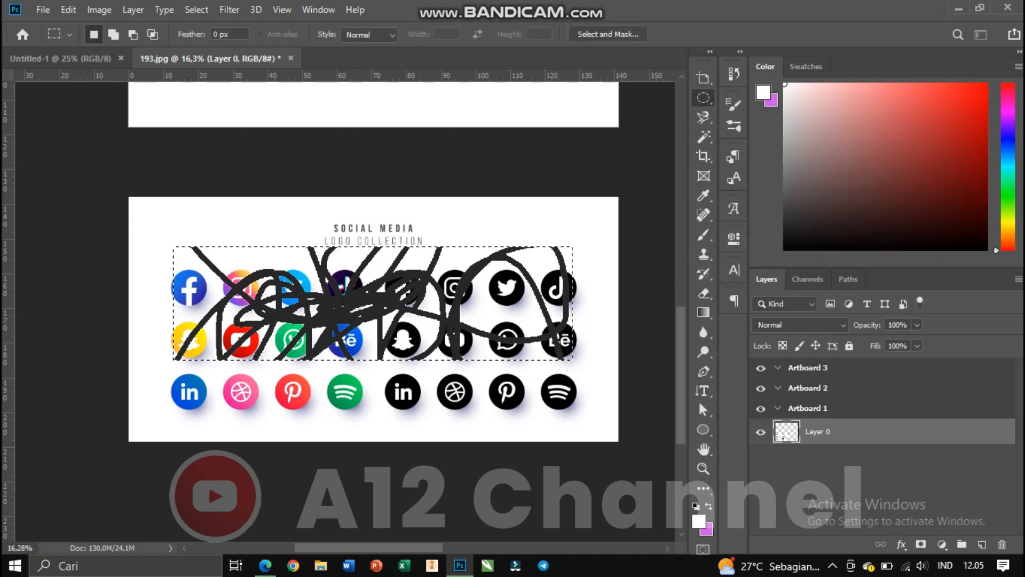
scroll(291, 407, "up", 2)
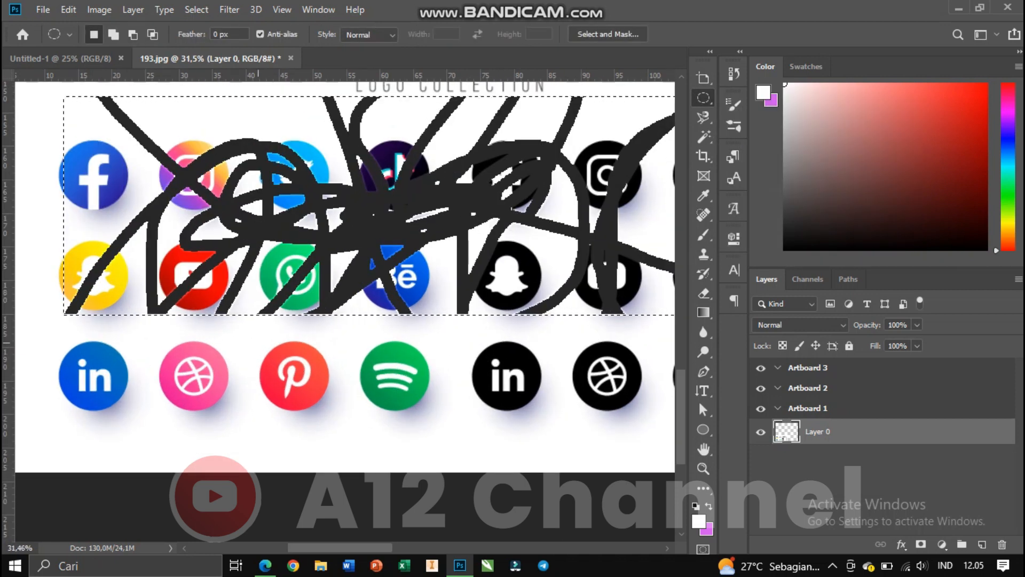
left_click_drag(259, 342, 366, 421)
left_click_drag(300, 394, 294, 384)
Erase the Pinterest icon inside the elliptical selection, deselect, and erase over part of the neighbouring Spotify icon.
key("e")
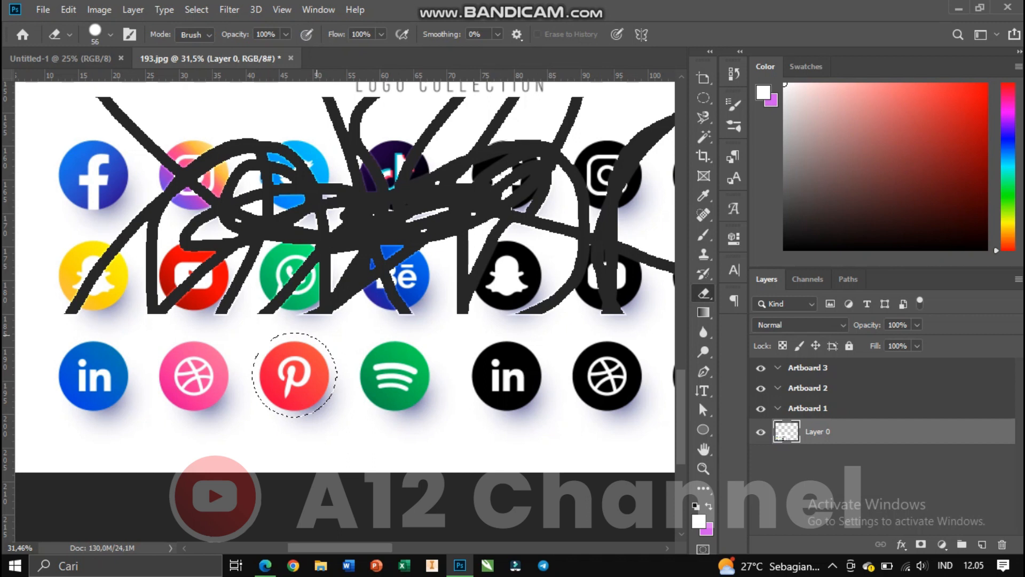
mouse_move(310, 342)
left_mouse_down()
mouse_move(274, 408)
mouse_move(304, 369)
mouse_move(262, 390)
mouse_move(301, 348)
mouse_move(323, 369)
mouse_move(254, 379)
mouse_move(267, 401)
mouse_move(288, 336)
left_mouse_up()
scroll(329, 389, "up", 5)
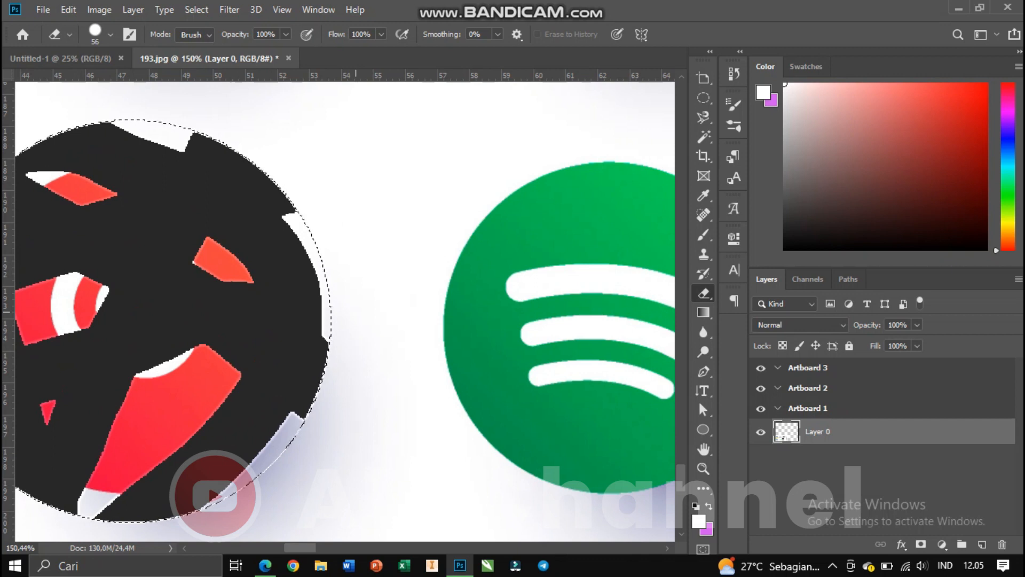
key("ctrl+d")
scroll(355, 307, "down", 5)
mouse_move(355, 307)
left_mouse_down()
mouse_move(366, 291)
mouse_move(427, 321)
mouse_move(335, 361)
mouse_move(375, 347)
left_mouse_up()
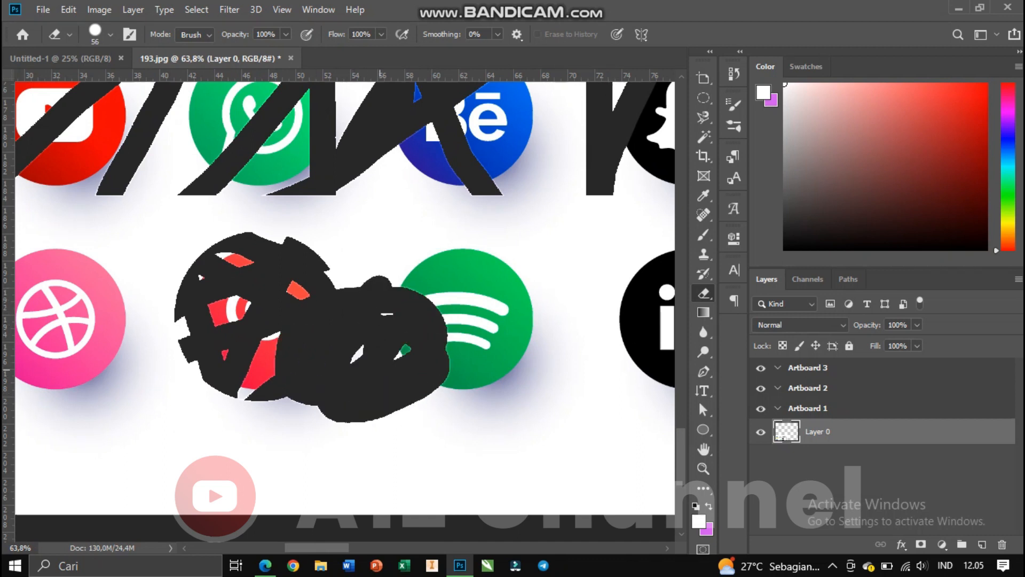
Draw a freehand Lasso selection around the blue LinkedIn icon in the bottom row.
scroll(375, 347, "down", 2)
left_click(704, 117)
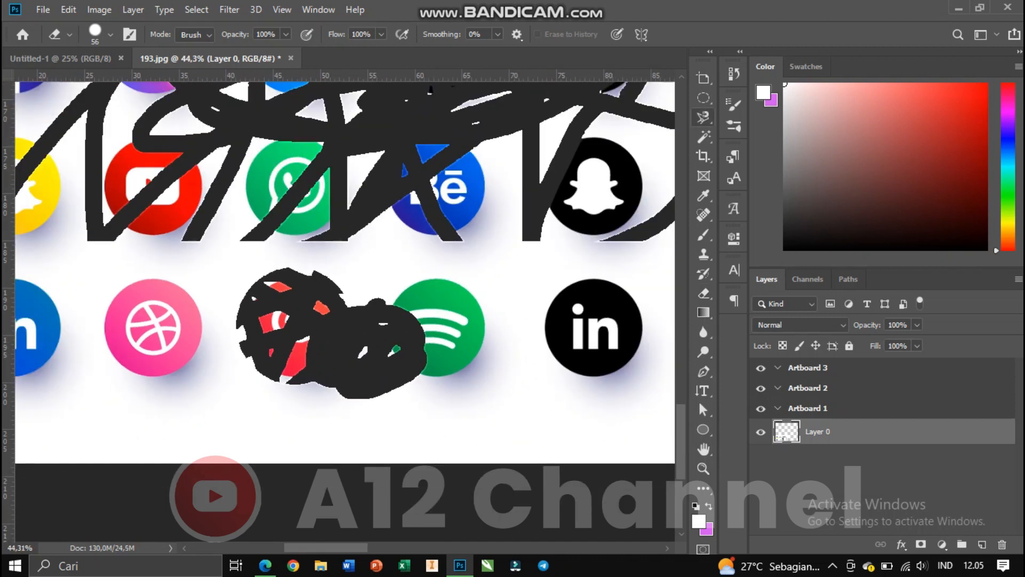
left_click(765, 117)
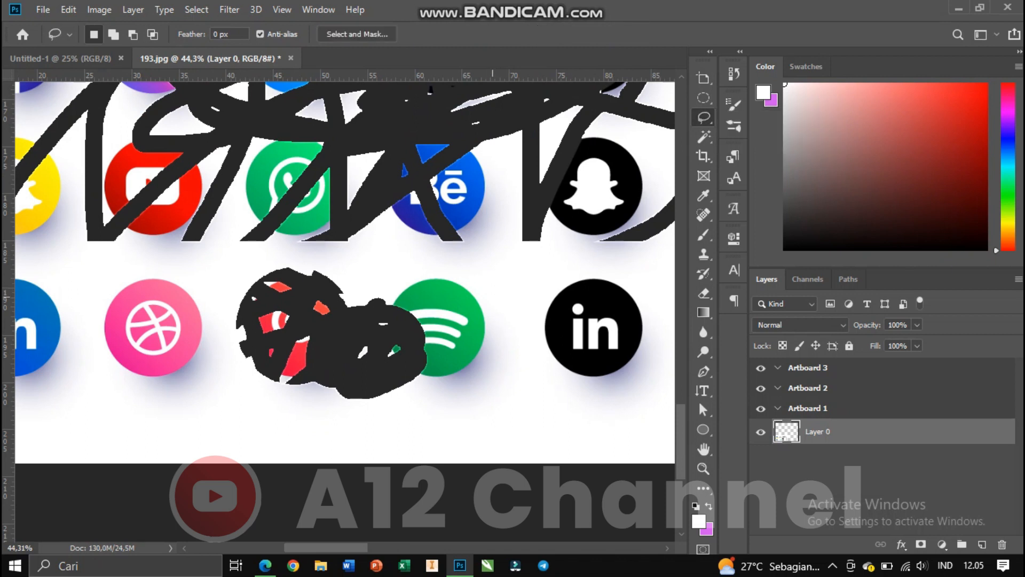
scroll(522, 409, "up", 2)
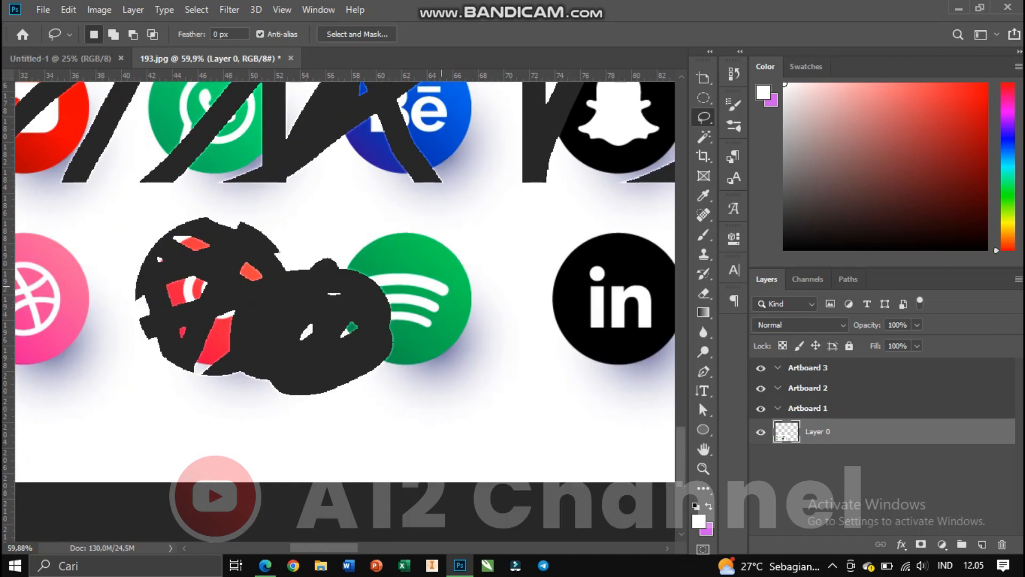
scroll(341, 278, "down", 4)
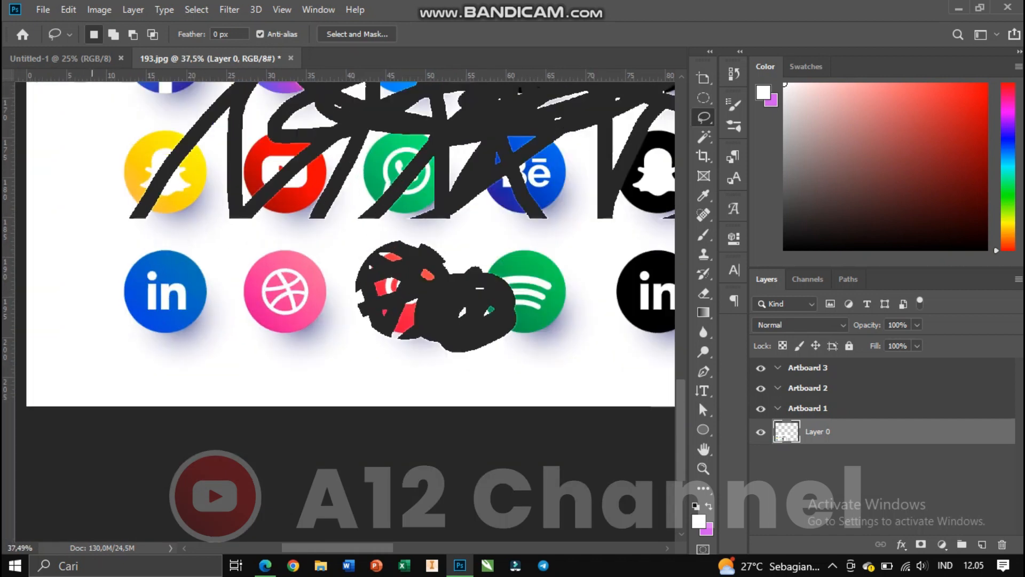
scroll(113, 293, "up", 5)
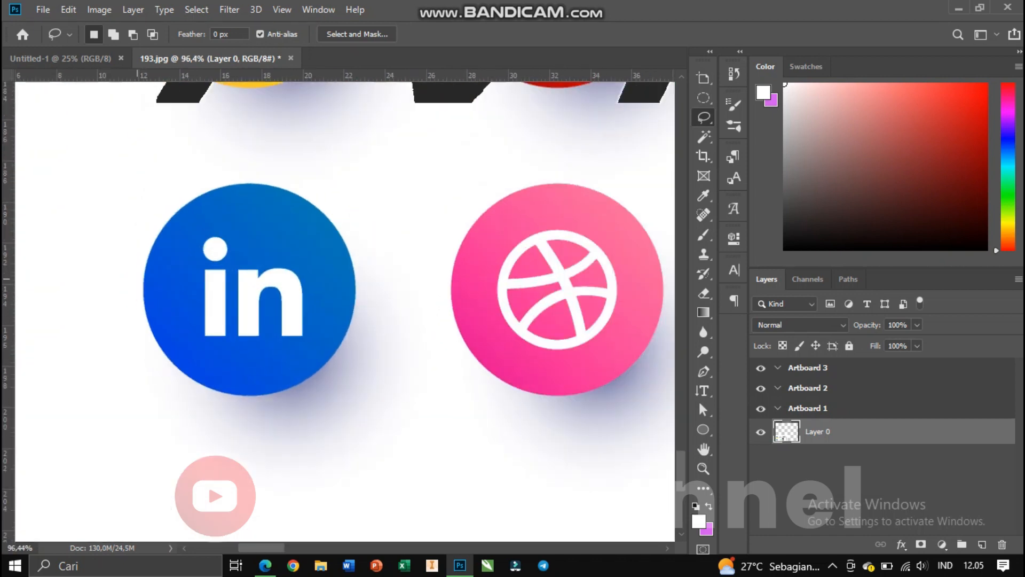
scroll(142, 278, "up", 1)
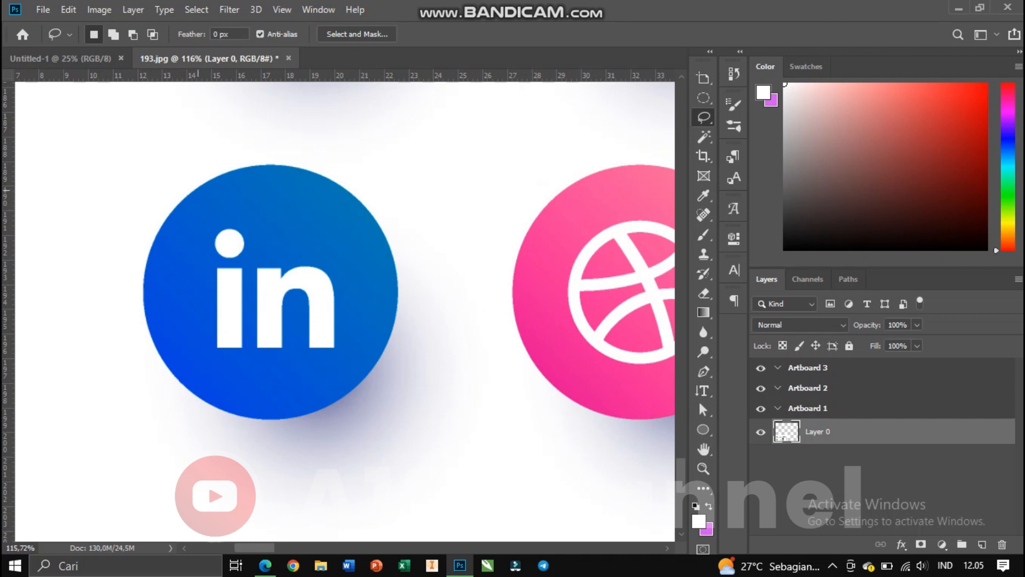
mouse_move(196, 188)
left_mouse_down()
mouse_move(160, 232)
mouse_move(145, 269)
mouse_move(145, 307)
mouse_move(169, 369)
mouse_move(223, 405)
mouse_move(289, 421)
mouse_move(337, 418)
mouse_move(362, 402)
mouse_move(403, 331)
mouse_move(399, 252)
mouse_move(378, 214)
mouse_move(298, 171)
mouse_move(196, 188)
left_mouse_up()
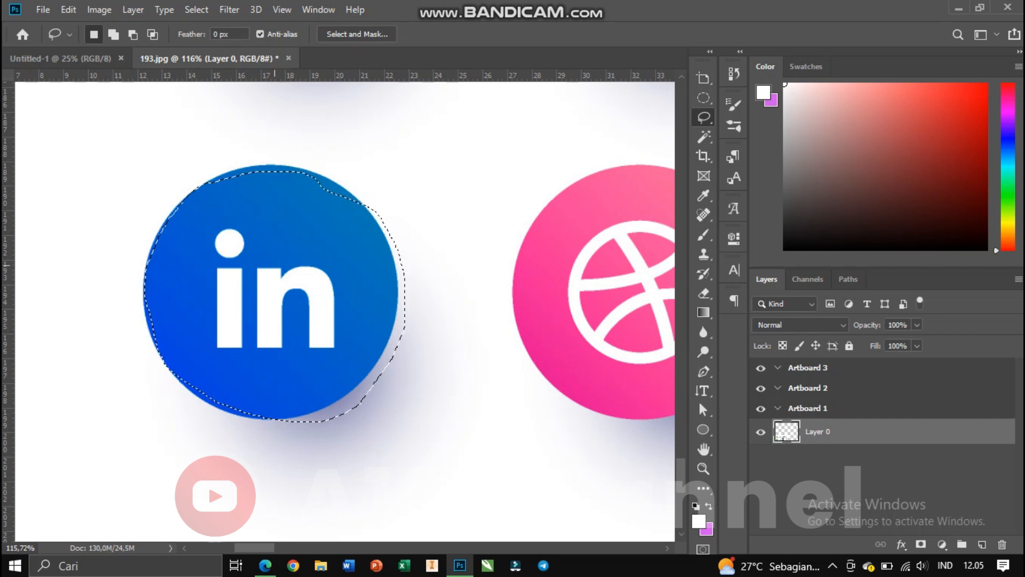
Erase the blue LinkedIn icon inside the lasso selection with the Eraser tool, then deselect.
left_click(703, 293)
mouse_move(369, 272)
left_mouse_down()
mouse_move(202, 341)
mouse_move(250, 409)
mouse_move(369, 277)
mouse_move(174, 332)
mouse_move(369, 226)
mouse_move(254, 313)
mouse_move(406, 208)
mouse_move(278, 283)
mouse_move(353, 398)
left_mouse_up()
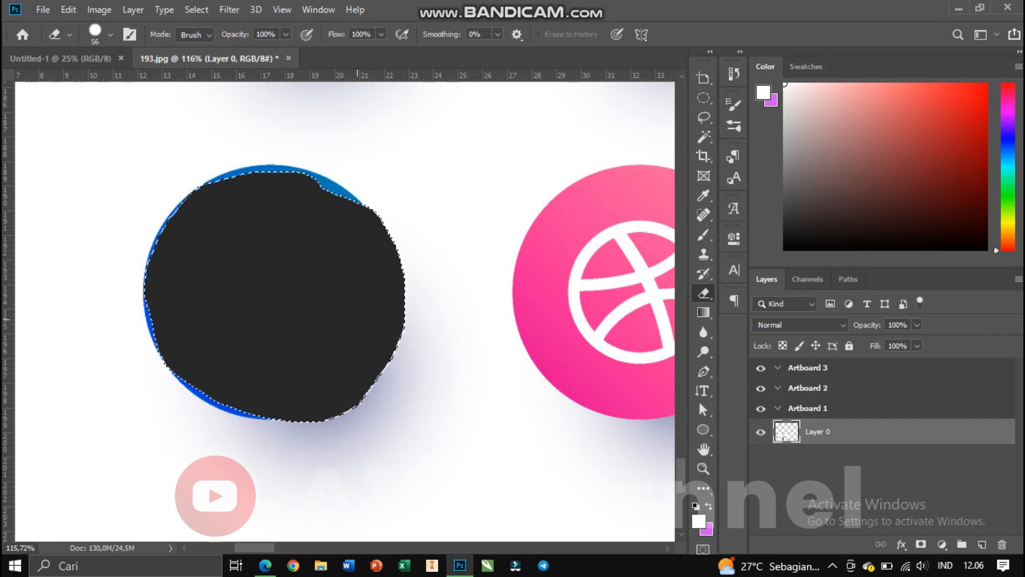
key("ctrl+d")
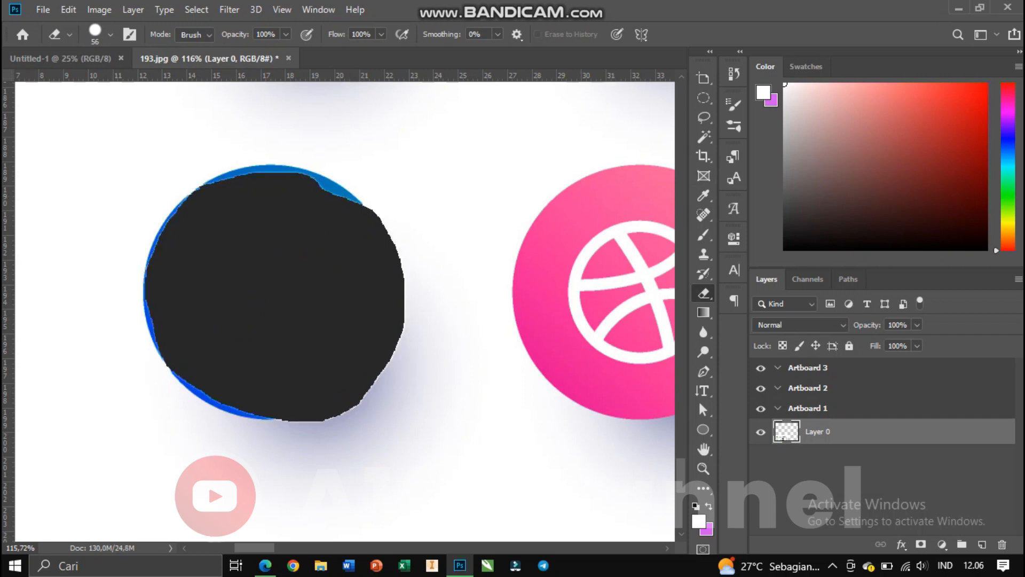
Draw a Polygonal Lasso selection covering the left part of the Facebook icon and the blank area beside it.
left_click(704, 117)
left_click(779, 132)
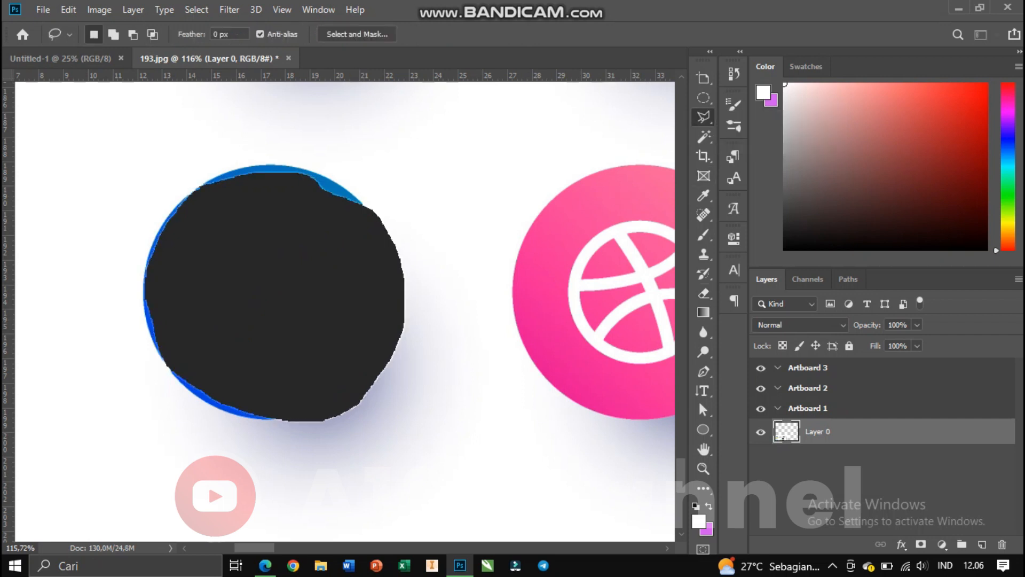
scroll(369, 225, "down", 3)
scroll(368, 225, "up", 1)
scroll(365, 227, "down", 3)
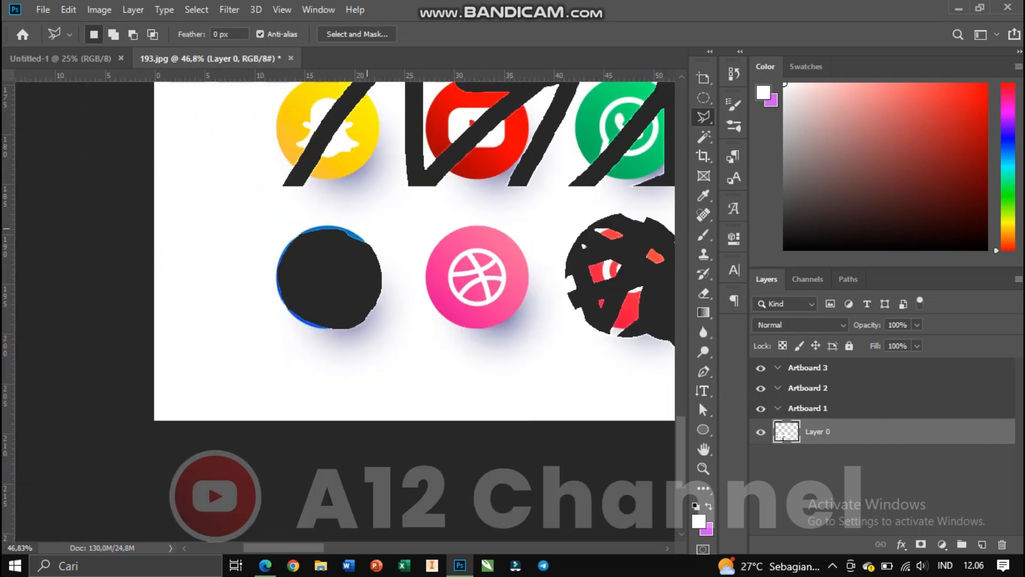
scroll(369, 231, "down", 1)
scroll(368, 230, "up", 8)
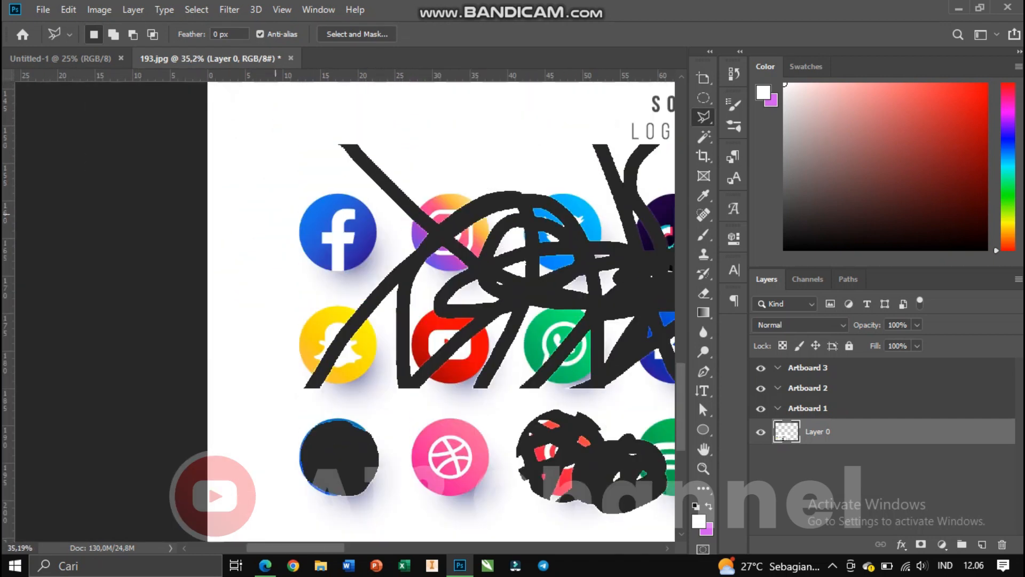
scroll(260, 224, "up", 3)
left_click(247, 192)
left_click(414, 180)
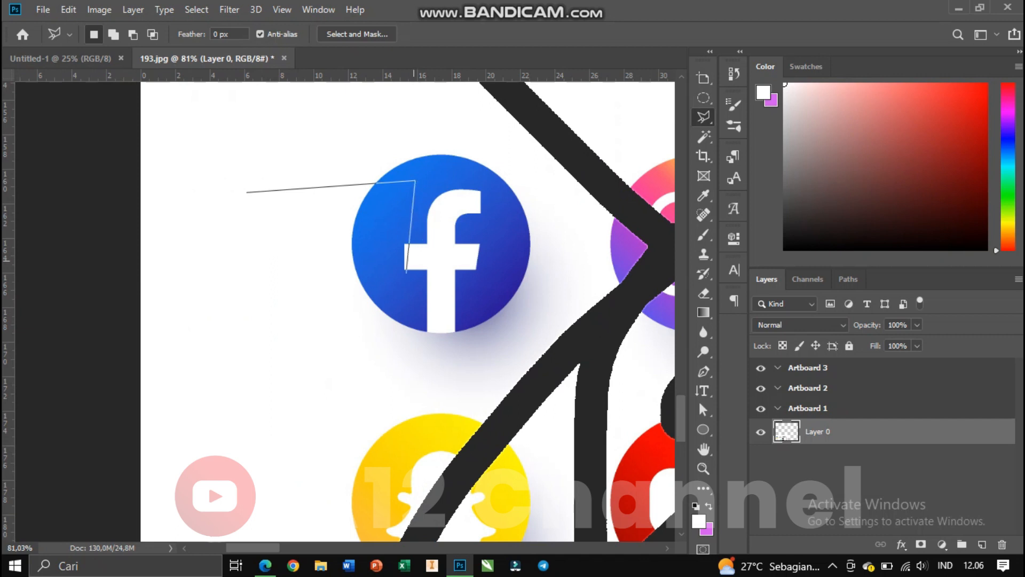
left_click(393, 316)
left_click(312, 326)
left_click(251, 299)
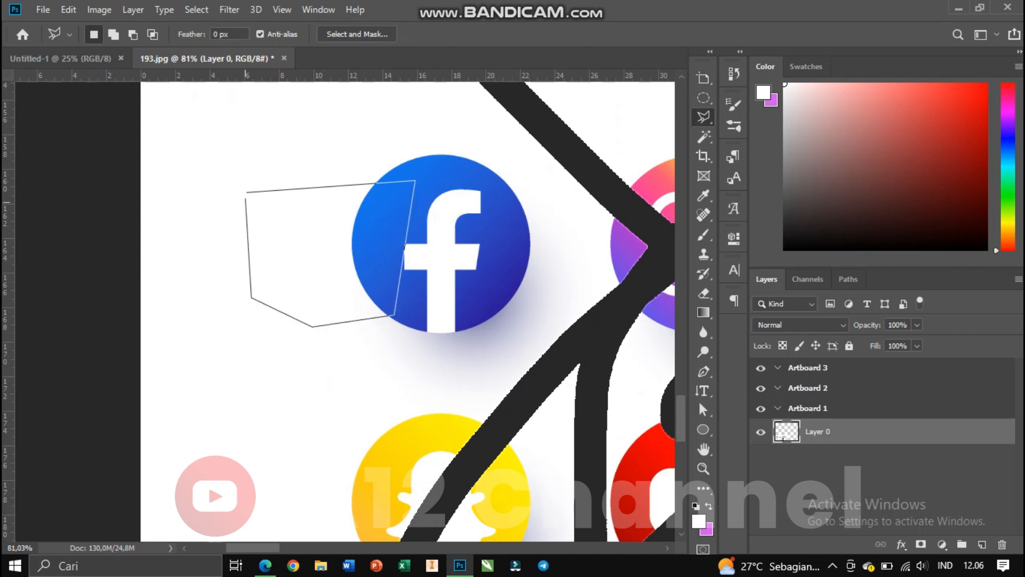
left_click(247, 191)
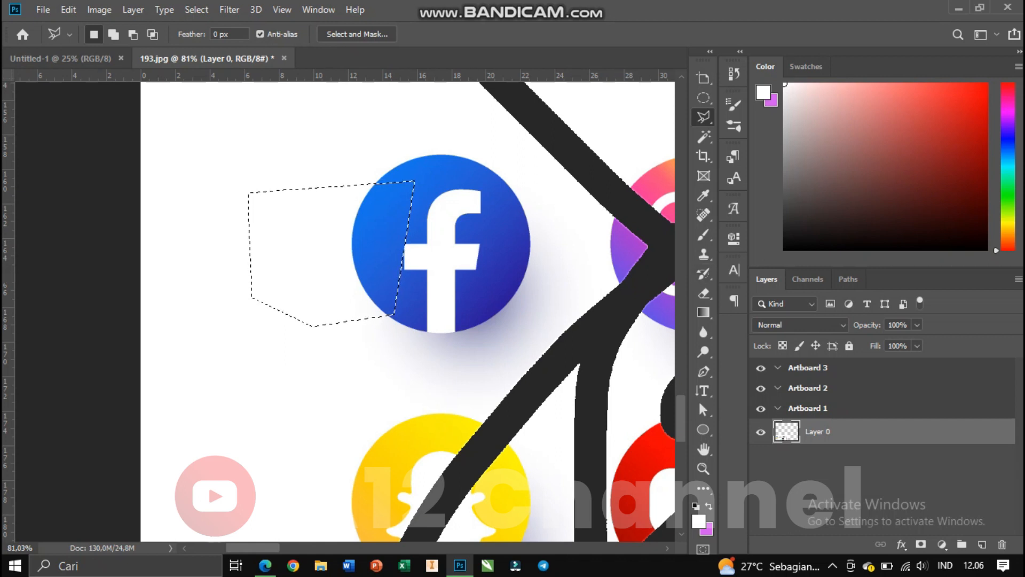
Erase inside the polygonal selection over the Facebook icon, then deselect.
left_click(703, 293)
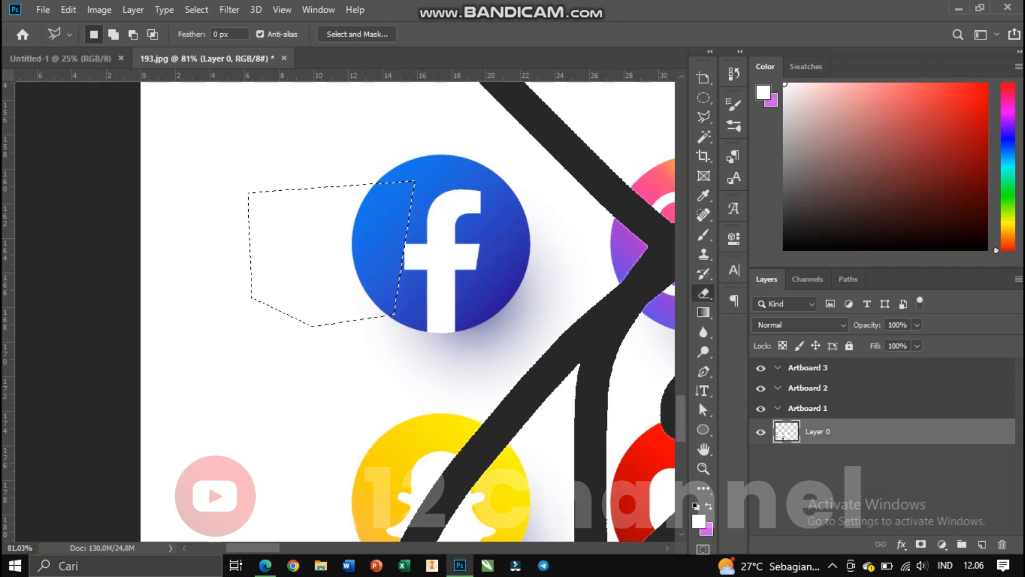
mouse_move(392, 187)
left_mouse_down()
mouse_move(299, 299)
mouse_move(401, 195)
mouse_move(363, 245)
left_mouse_up()
key("ctrl+d")
Trace a Magnetic Lasso selection around the letter n of the black LinkedIn icon.
left_click(704, 117)
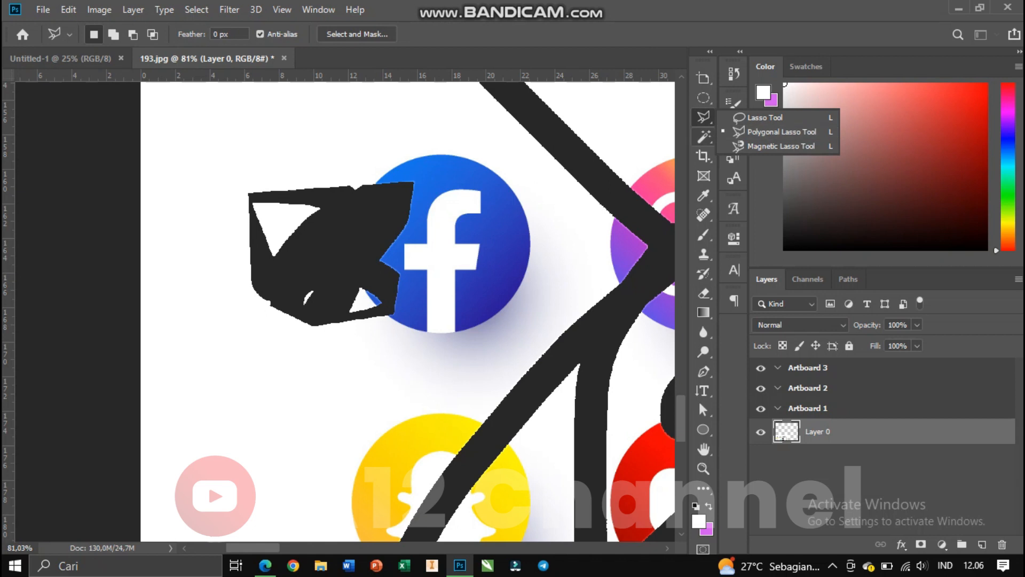
left_click(781, 146)
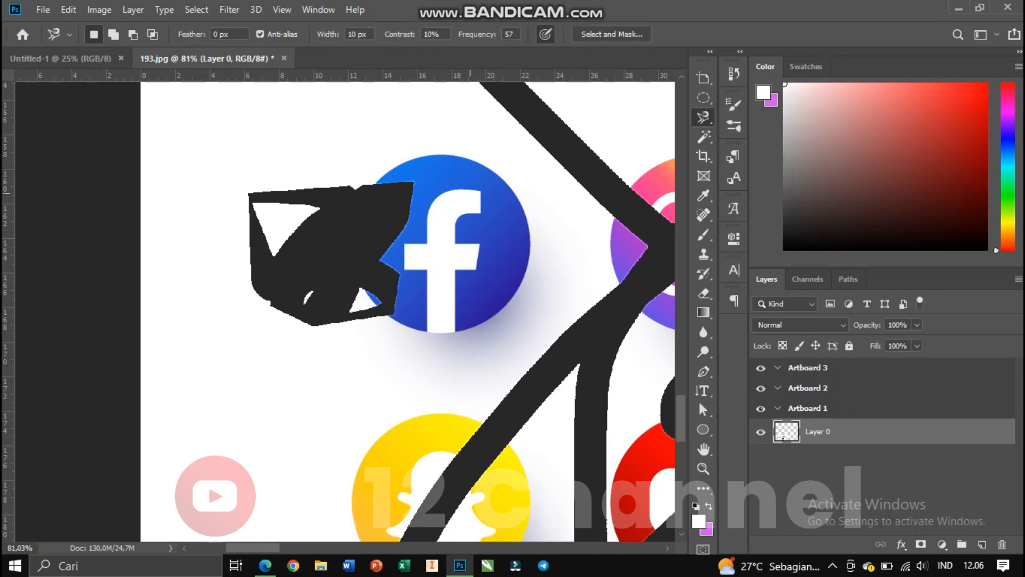
scroll(401, 216, "down", 10)
scroll(400, 216, "down", 2)
scroll(641, 336, "up", 5)
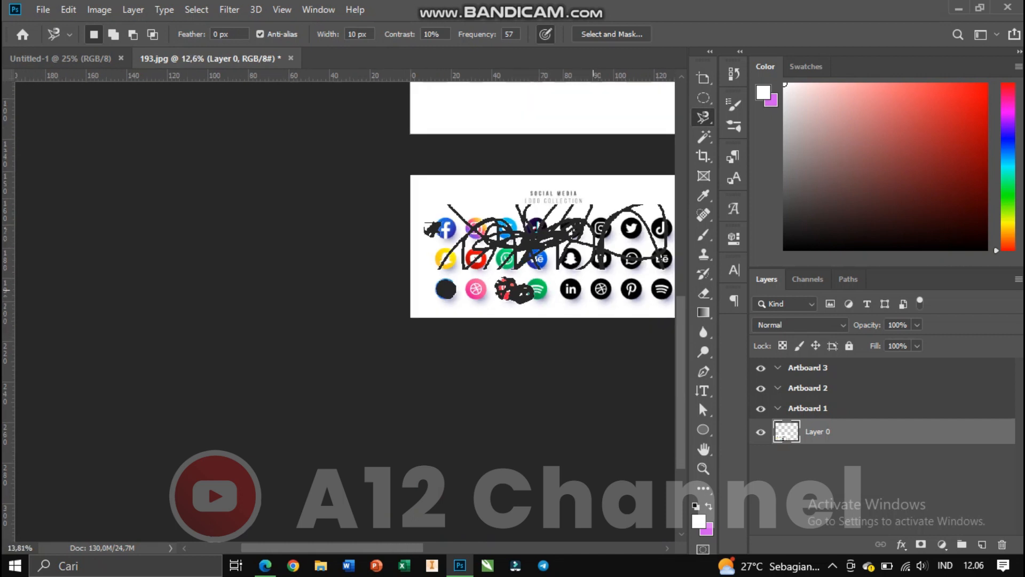
scroll(542, 286, "up", 6)
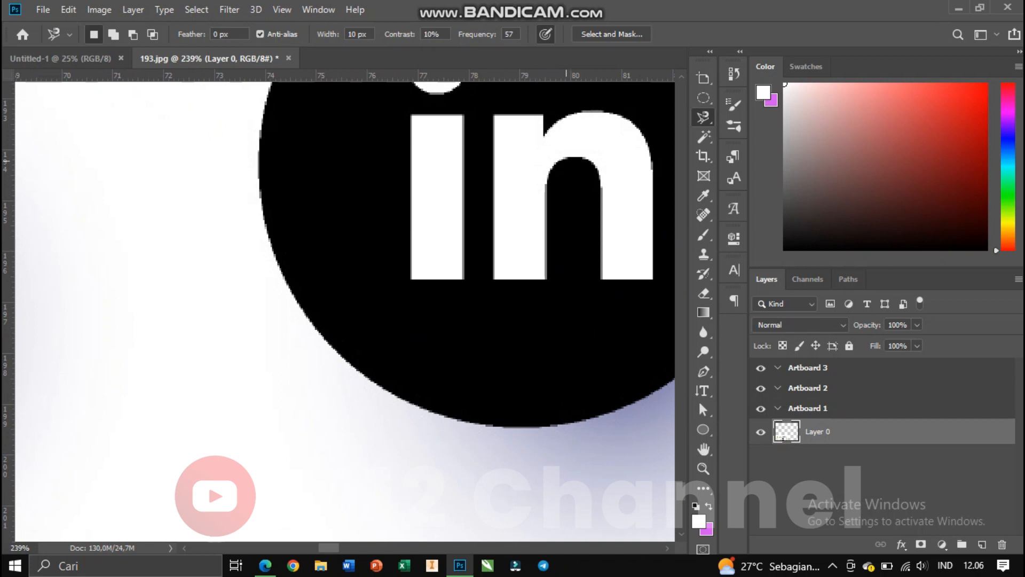
scroll(567, 165, "up", 2)
scroll(569, 168, "up", 3)
scroll(570, 170, "down", 4)
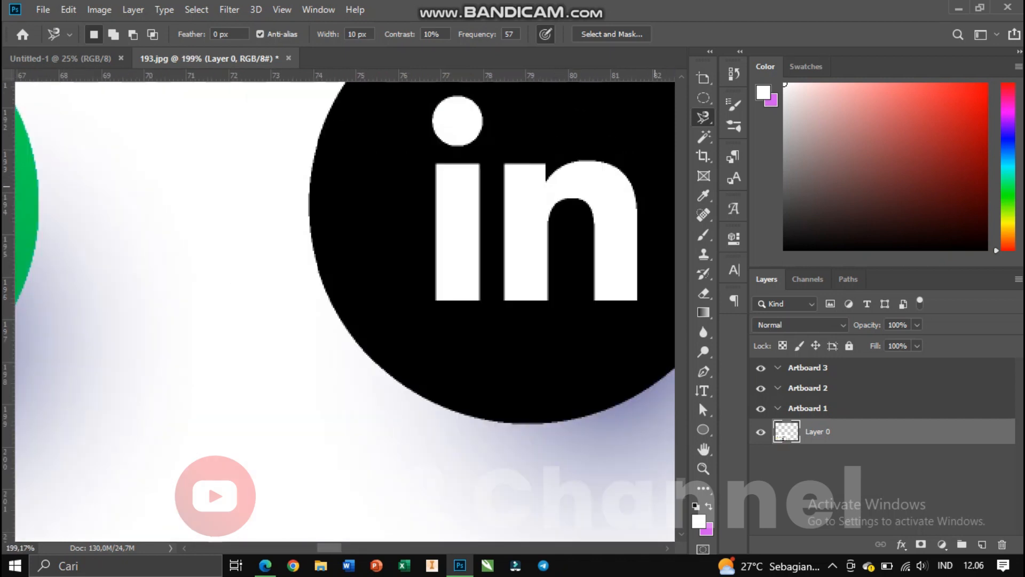
scroll(656, 197, "up", 3)
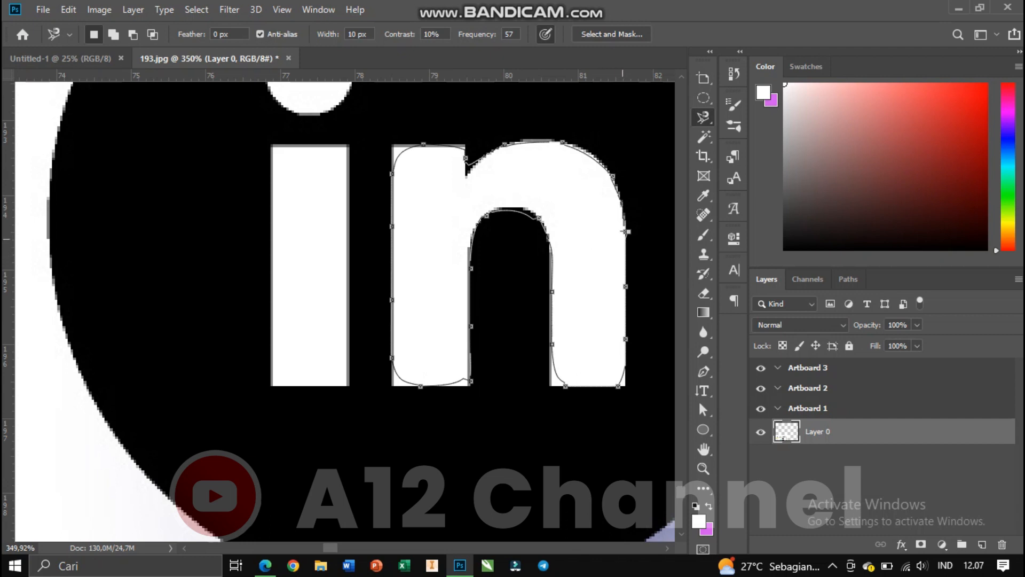
left_click(628, 231)
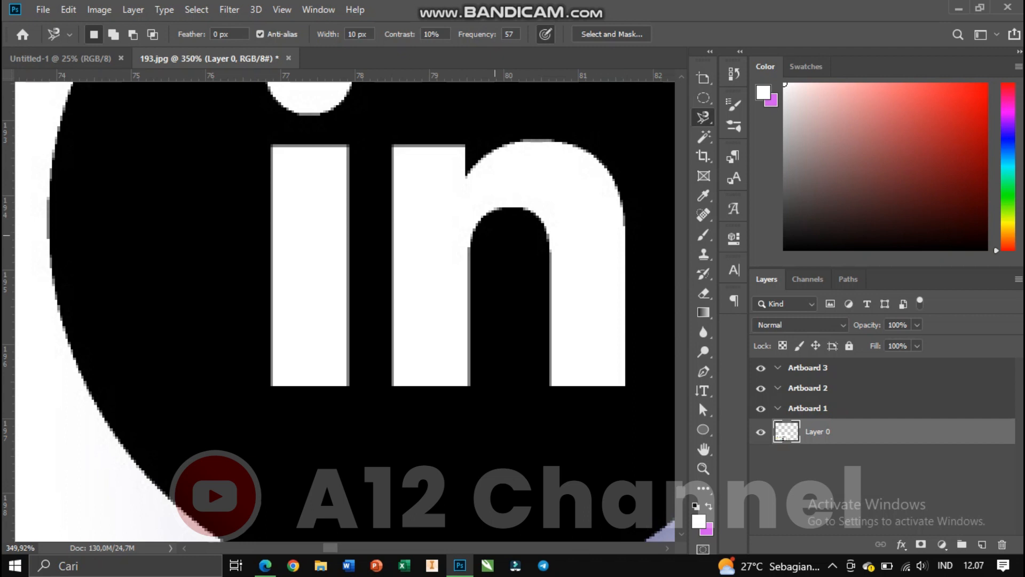
scroll(495, 235, "up", 1)
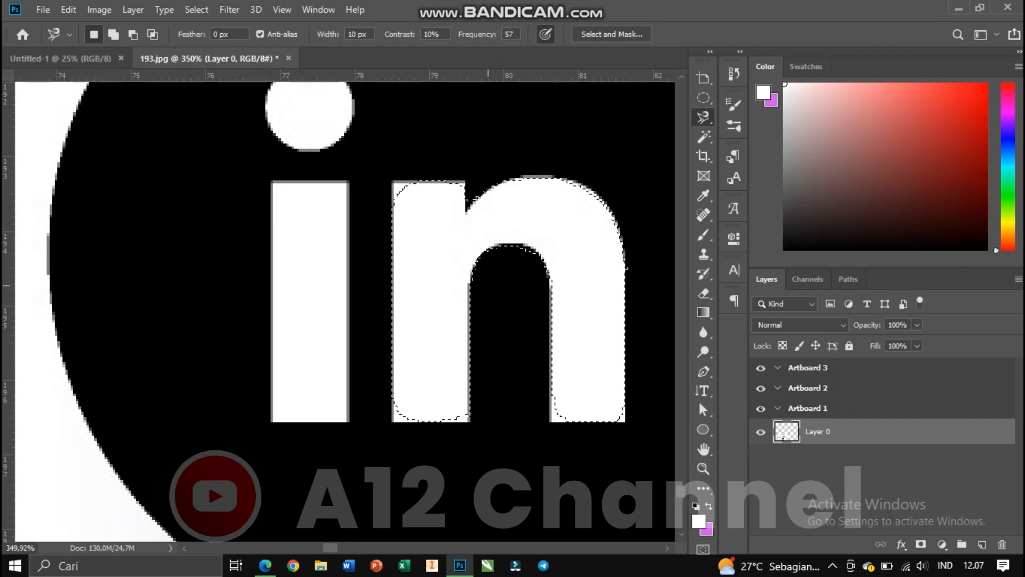
scroll(475, 290, "up", 3)
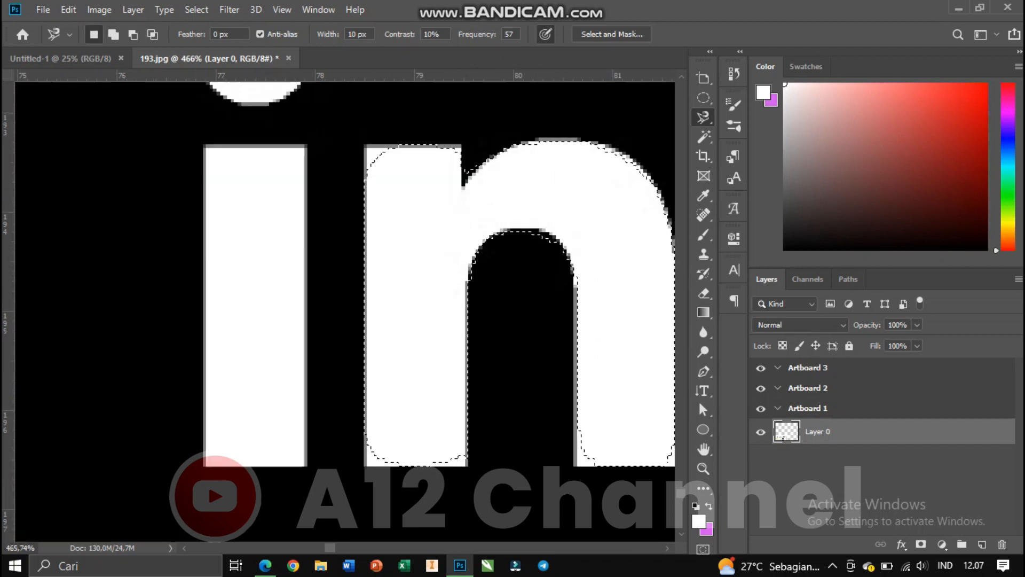
scroll(387, 256, "up", 3)
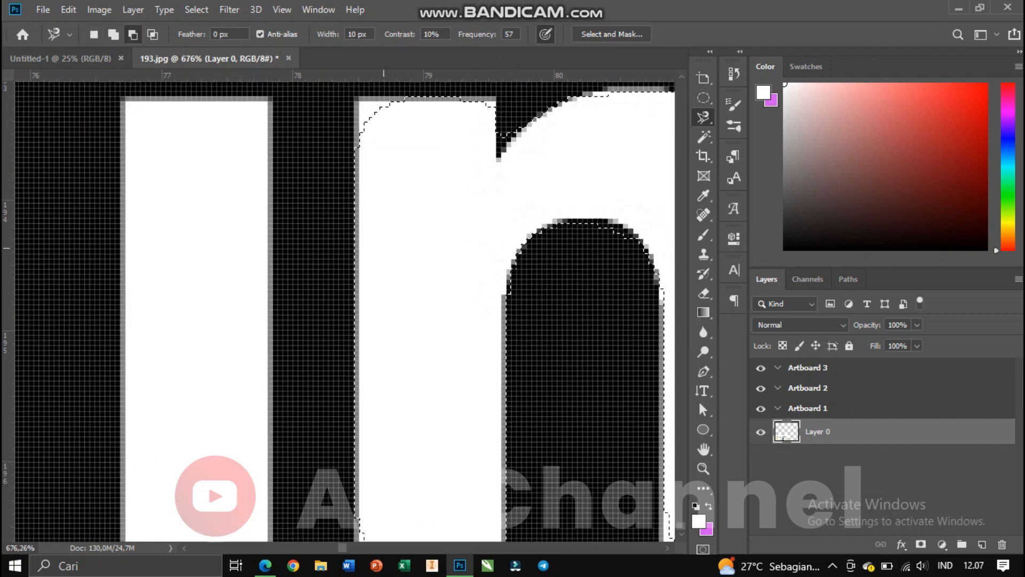
scroll(389, 249, "down", 3)
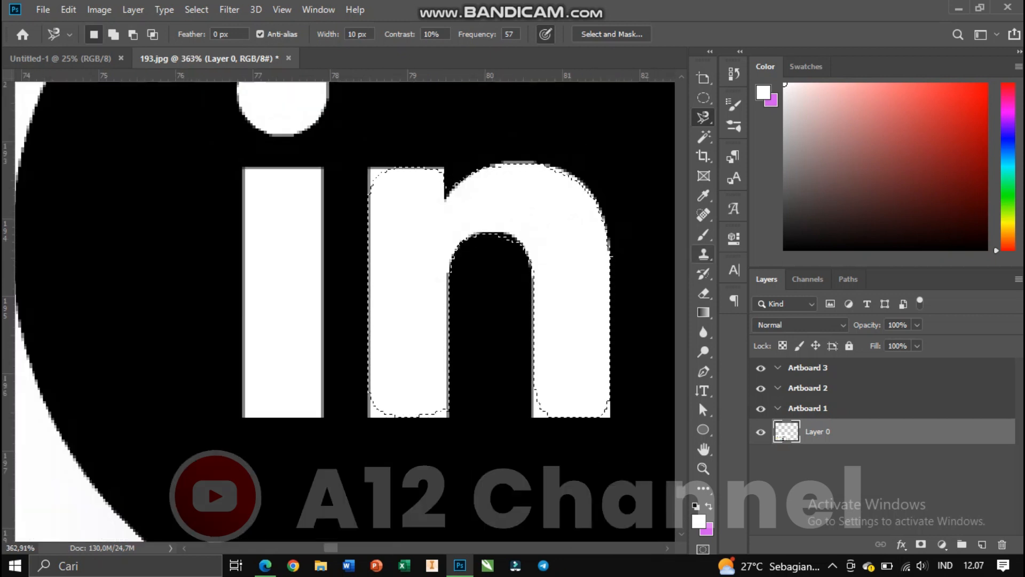
Erase the selected letter n with the Eraser tool, then deselect.
key("e")
mouse_move(560, 219)
left_mouse_down()
mouse_move(406, 224)
mouse_move(413, 337)
mouse_move(571, 299)
mouse_move(586, 212)
left_mouse_up()
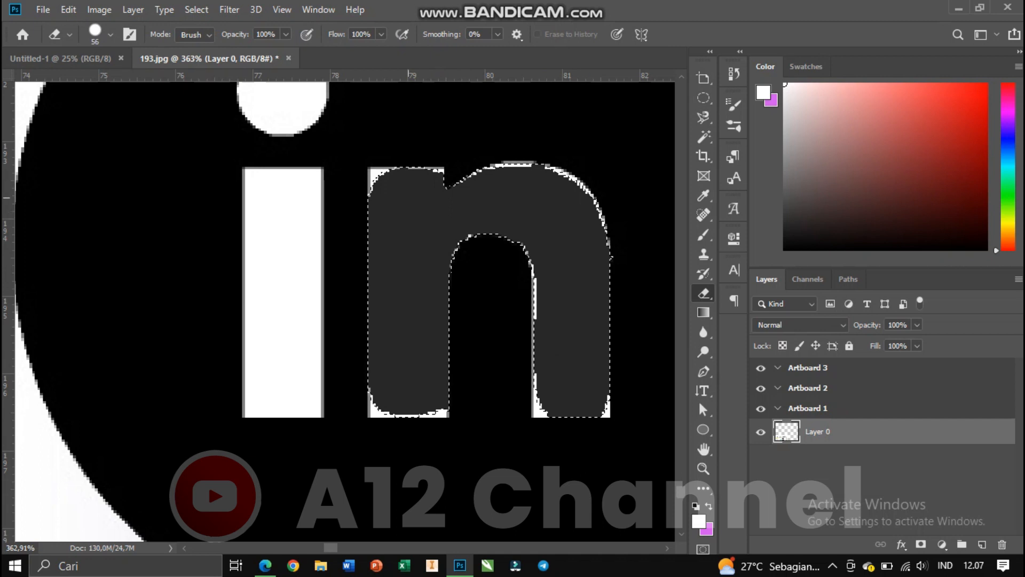
key("ctrl+d")
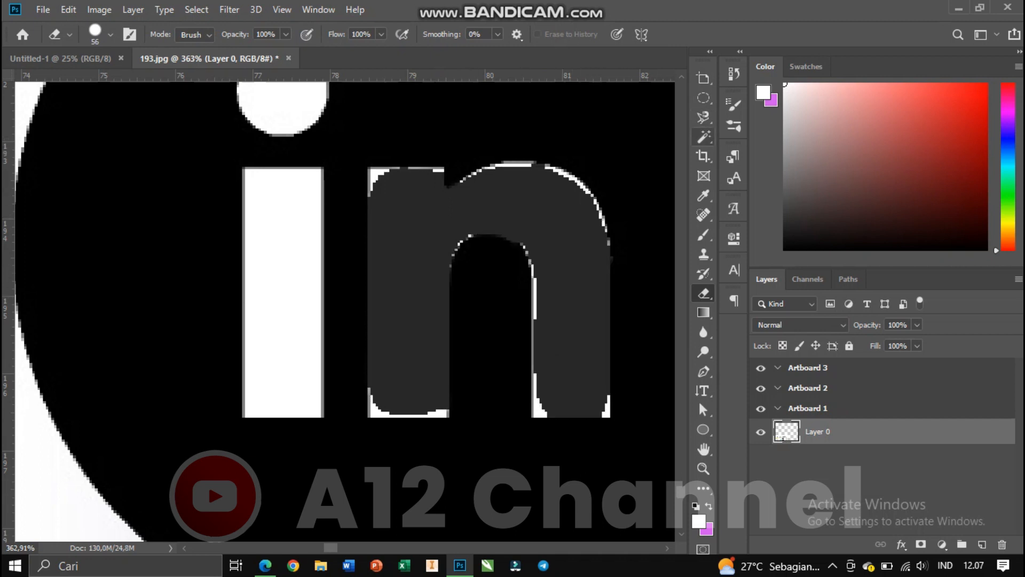
Switch to the Quick Selection tool and select the top white bar of the Spotify icon.
left_click(704, 138)
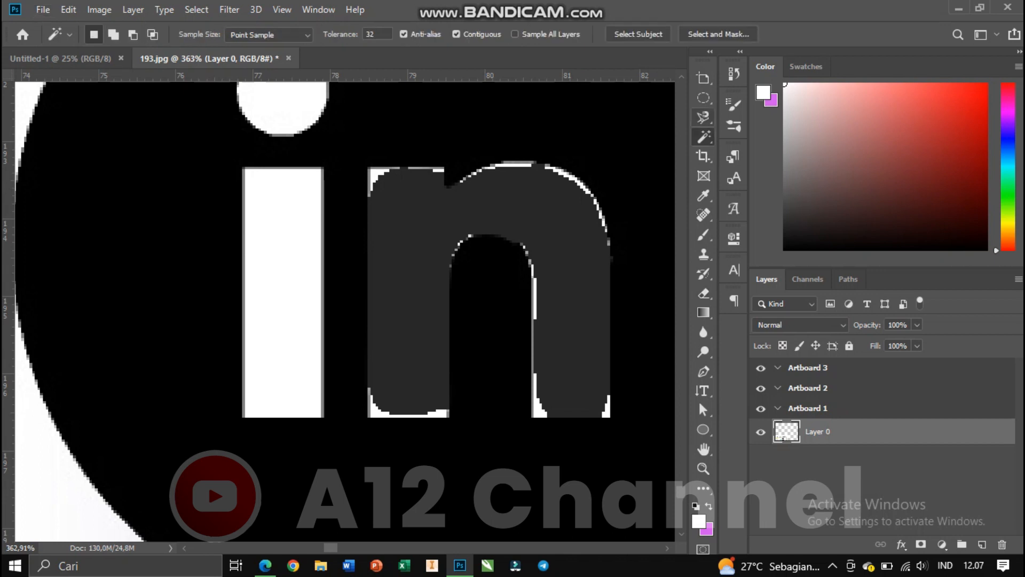
right_click(704, 138)
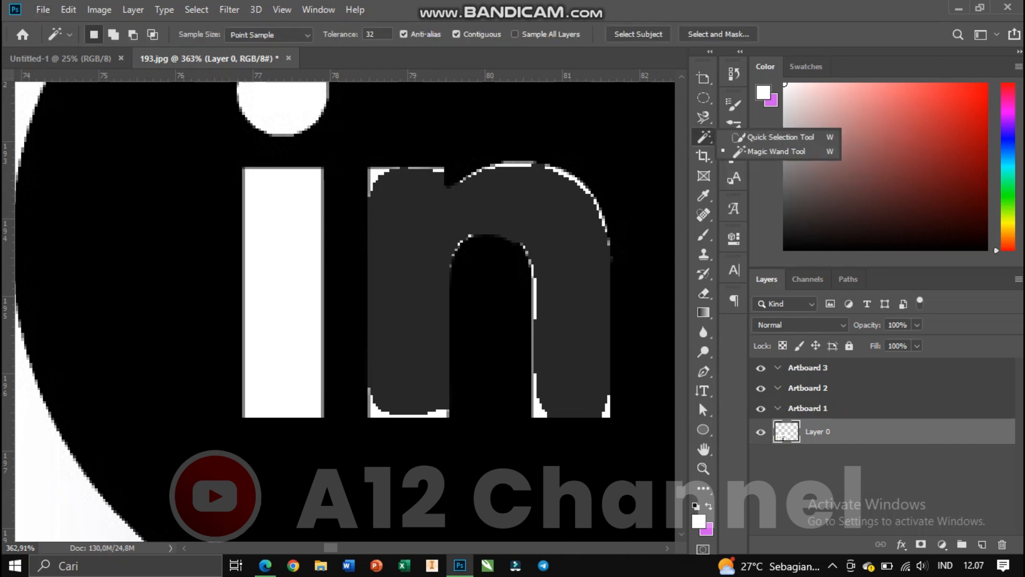
left_click(779, 137)
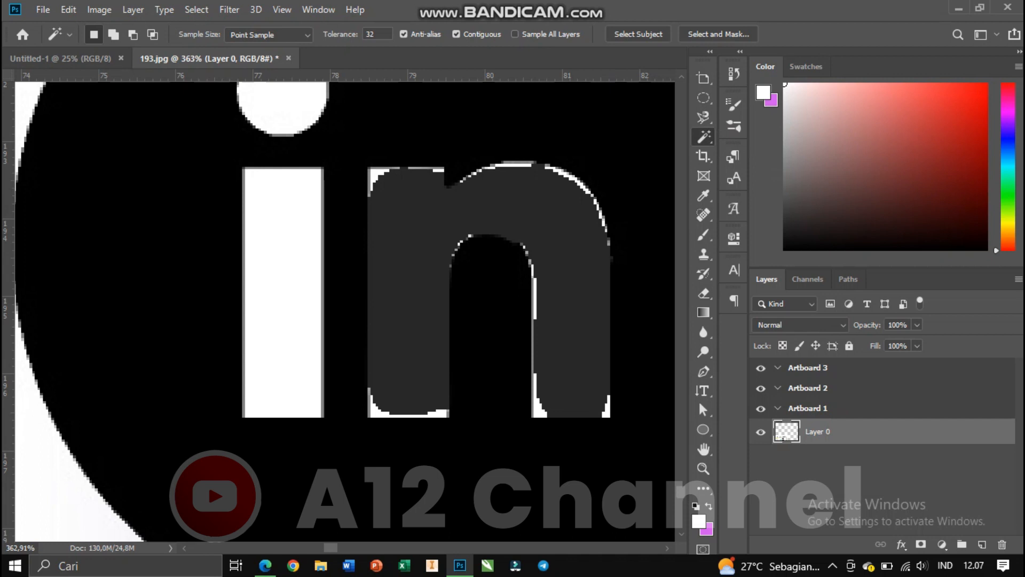
scroll(358, 198, "down", 5)
scroll(358, 197, "down", 3)
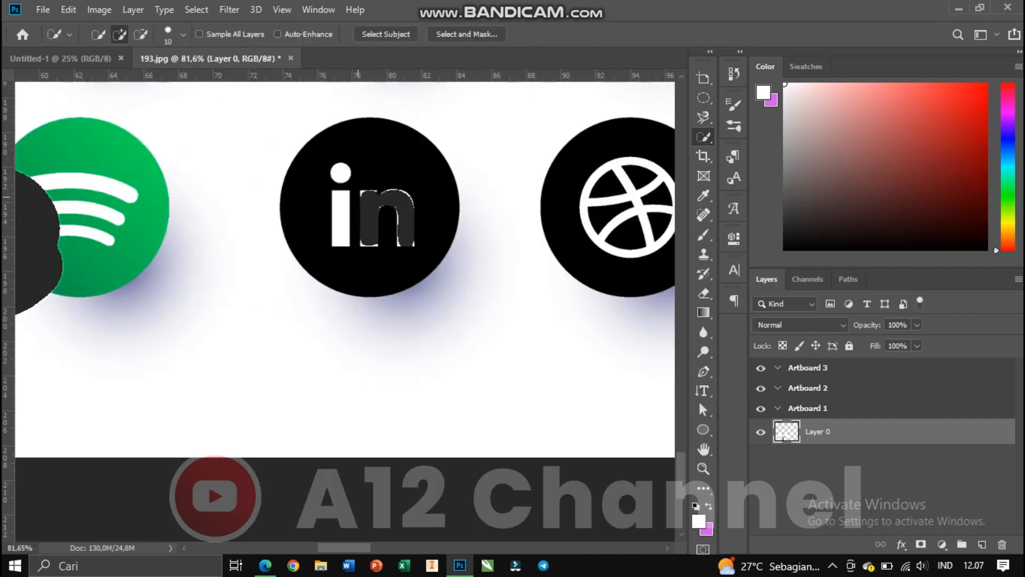
scroll(357, 197, "down", 1)
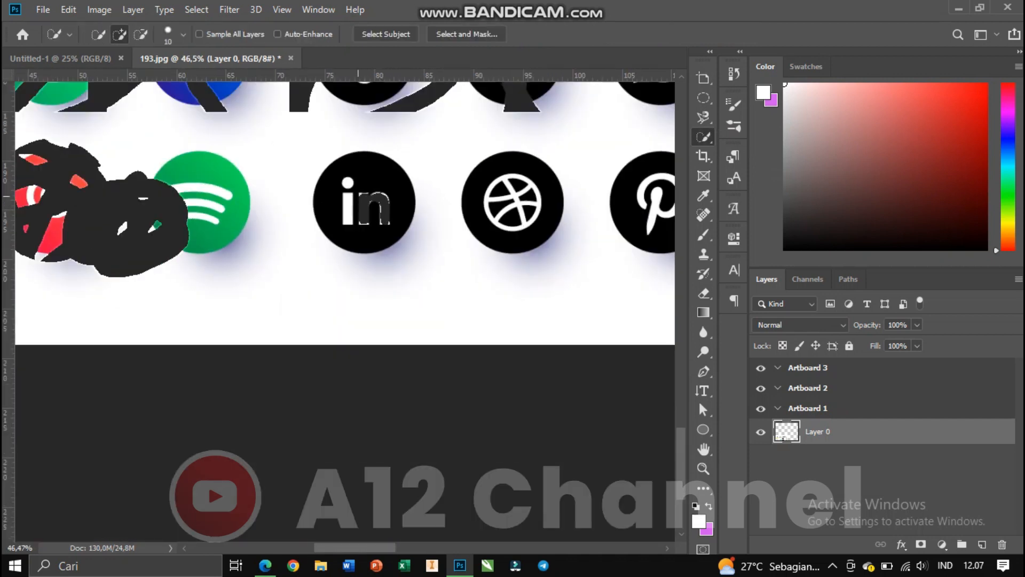
scroll(358, 197, "down", 2)
scroll(358, 196, "up", 5)
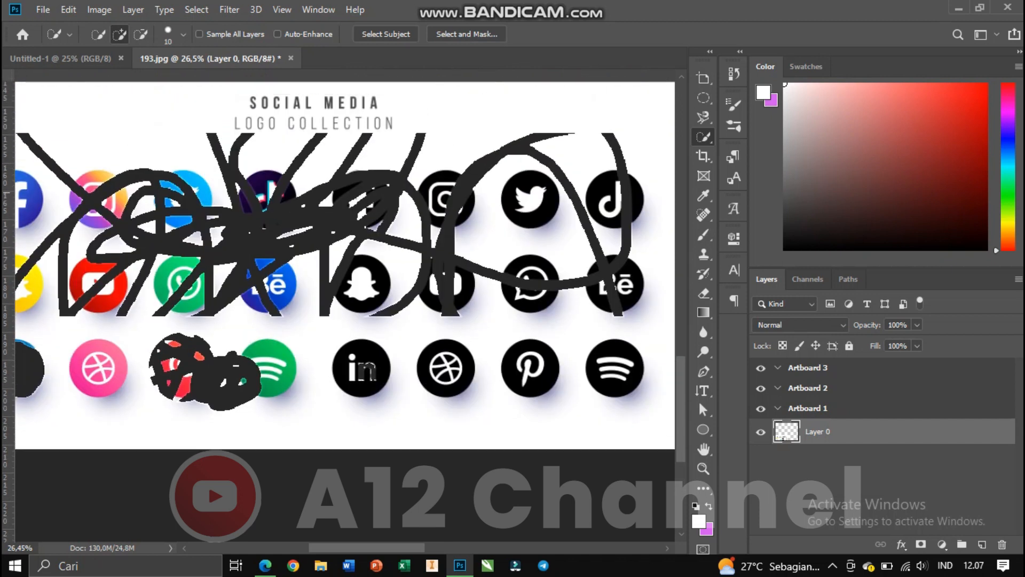
scroll(385, 311, "down", 1)
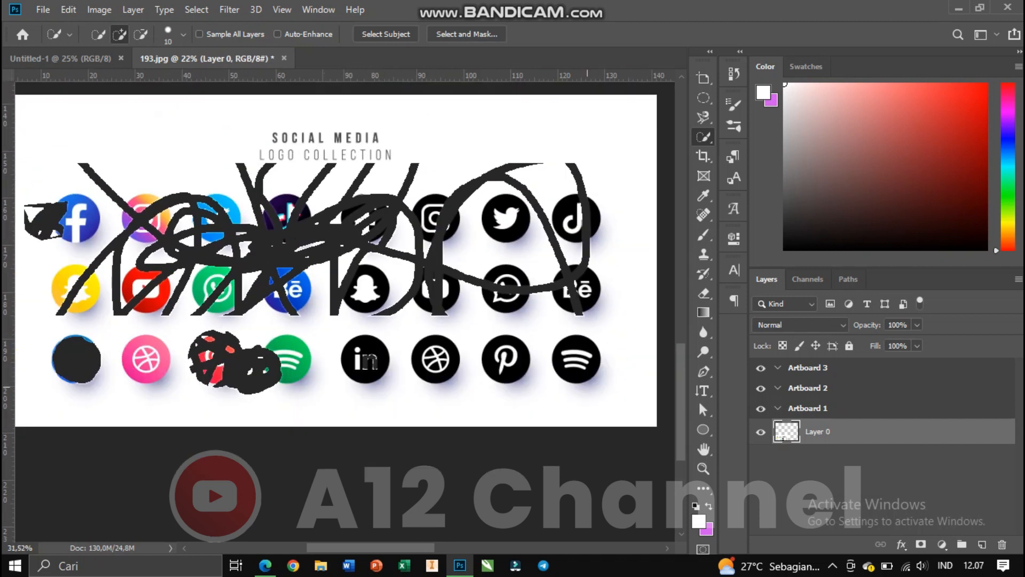
scroll(582, 381, "up", 3)
scroll(582, 382, "up", 2)
scroll(596, 361, "up", 1)
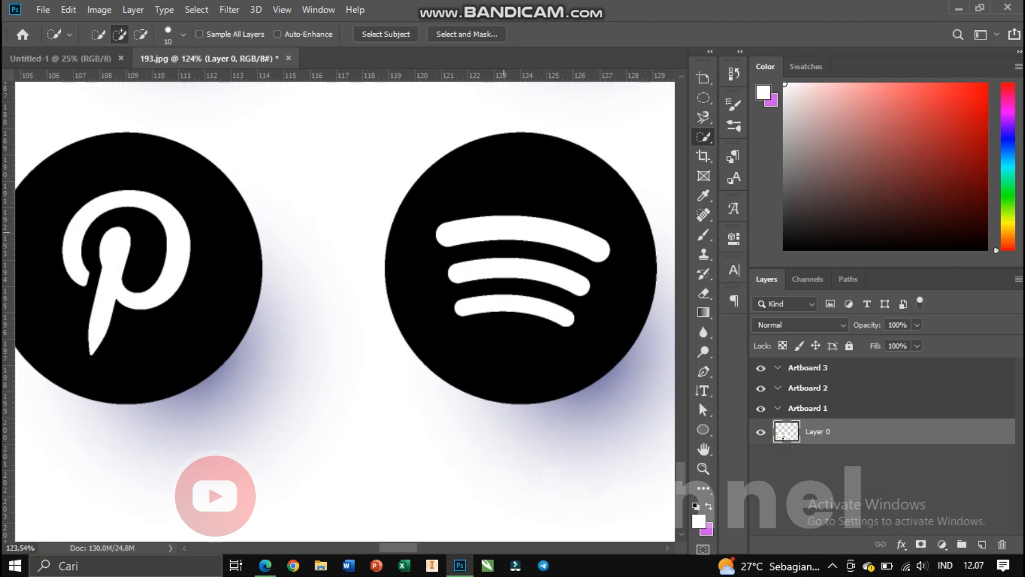
scroll(503, 232, "up", 2)
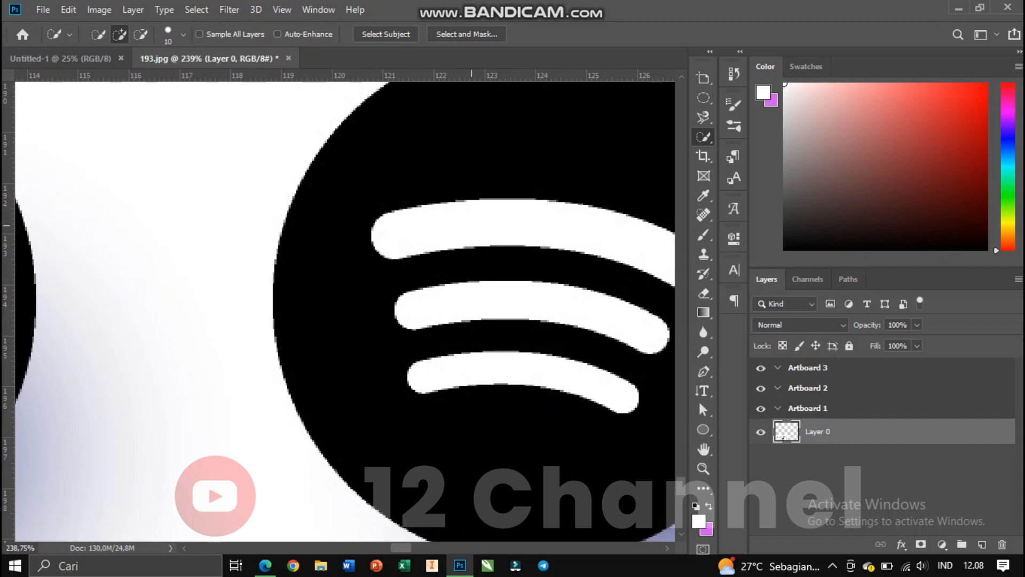
scroll(471, 225, "down", 1)
left_click(468, 224)
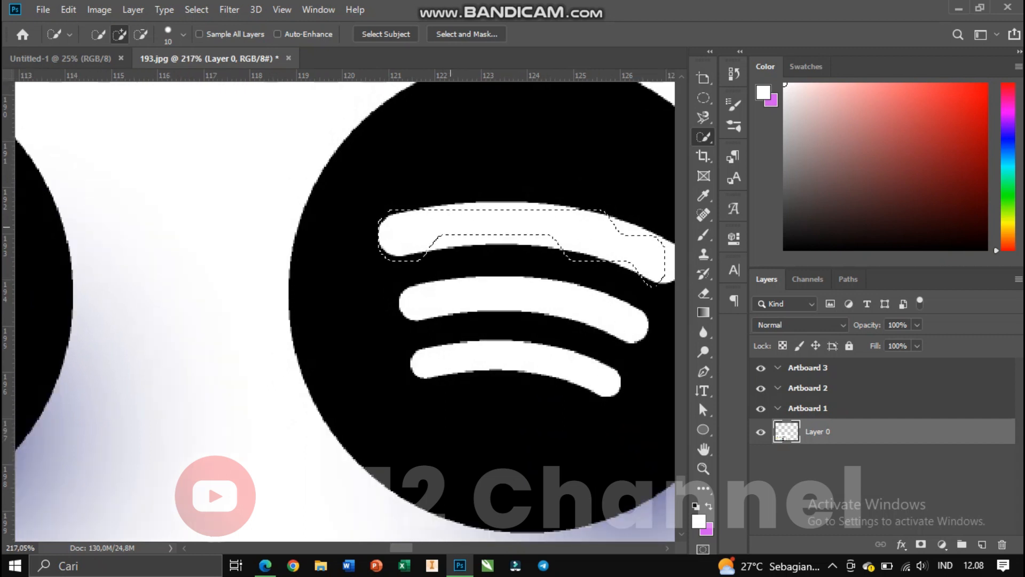
Add the middle white bar of the Spotify icon to the quick selection.
scroll(597, 227, "down", 2)
scroll(598, 227, "up", 3)
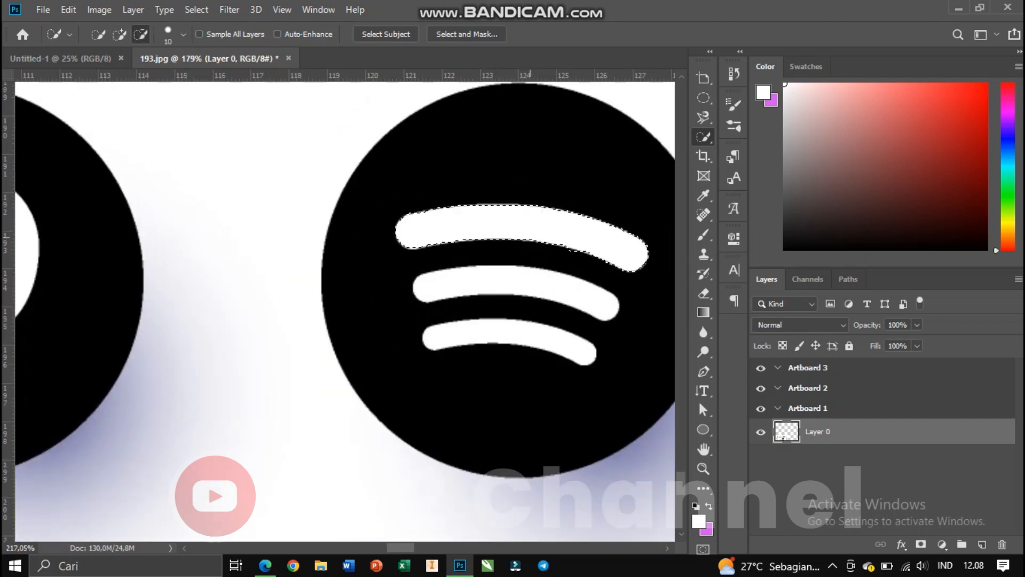
left_click(503, 295)
mouse_move(446, 289)
left_mouse_down()
mouse_move(553, 291)
mouse_move(635, 312)
left_mouse_up()
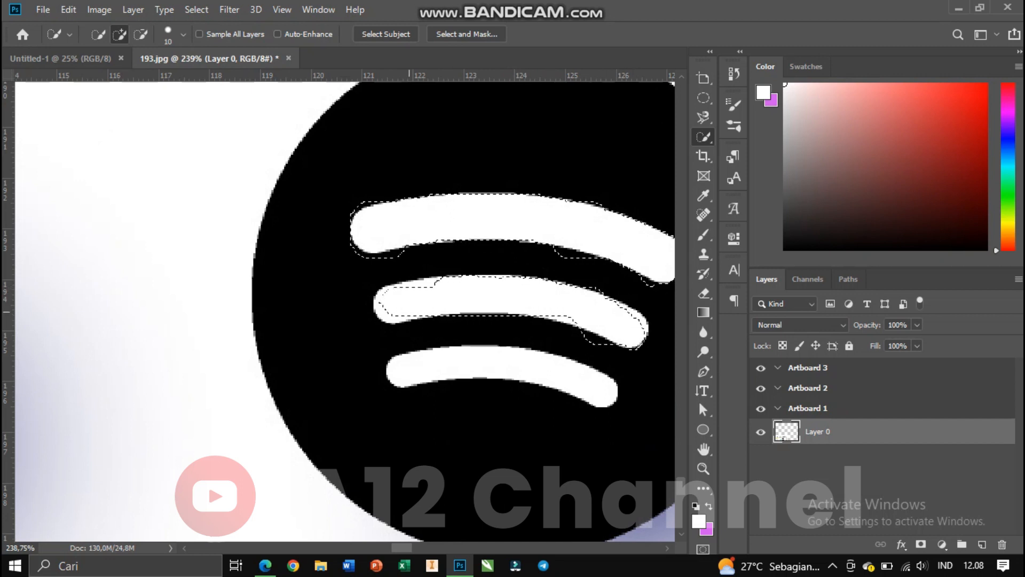
left_click_drag(409, 312, 398, 307)
Add several small spots inside the Spotify icon's black circle to the quick selection.
scroll(398, 308, "down", 4)
scroll(428, 256, "up", 3)
scroll(440, 204, "down", 1)
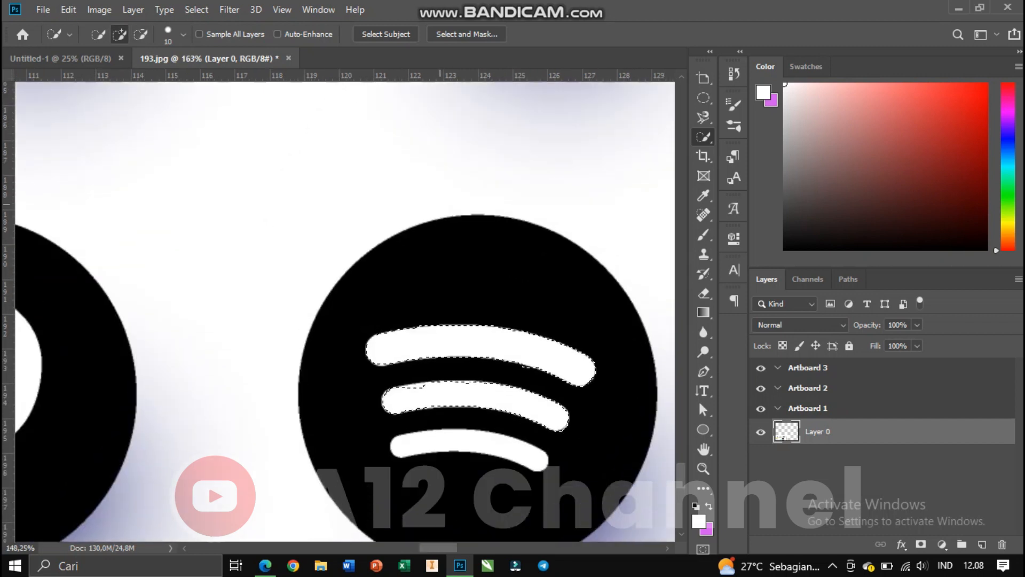
scroll(440, 204, "down", 2)
scroll(469, 230, "down", 3)
scroll(483, 250, "up", 4)
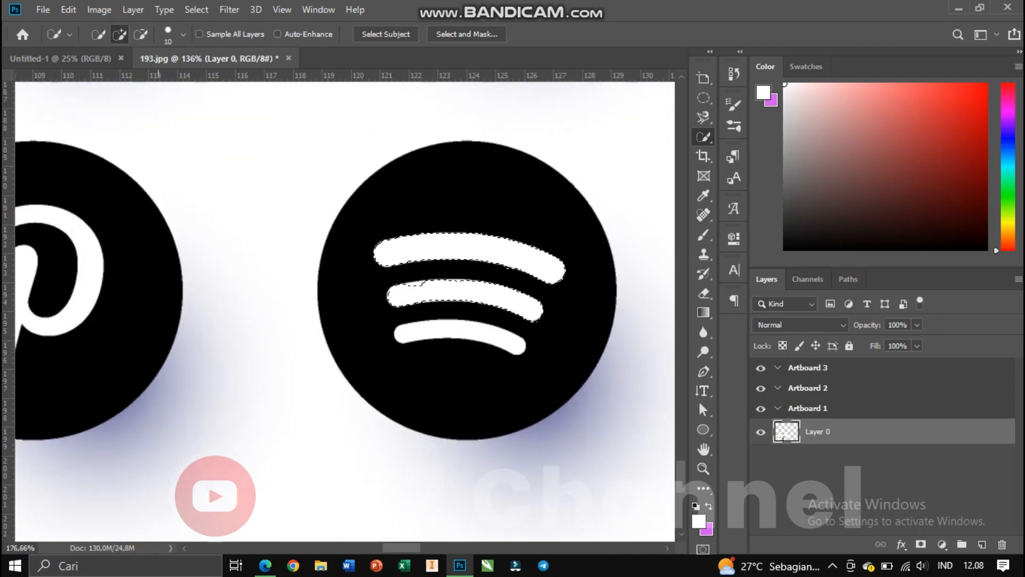
scroll(500, 285, "up", 2)
scroll(501, 285, "up", 2)
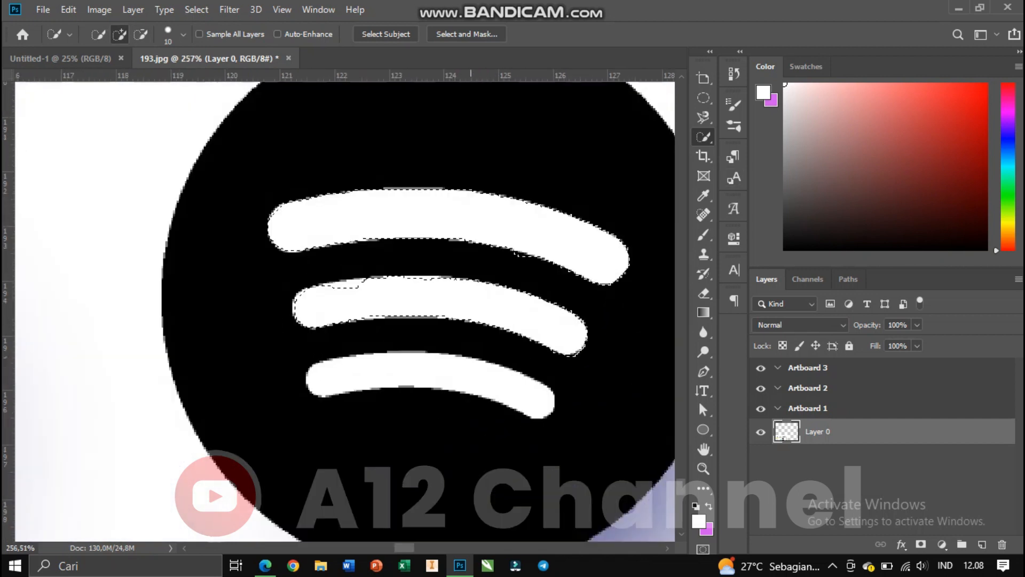
scroll(470, 267, "up", 2)
scroll(459, 267, "down", 1)
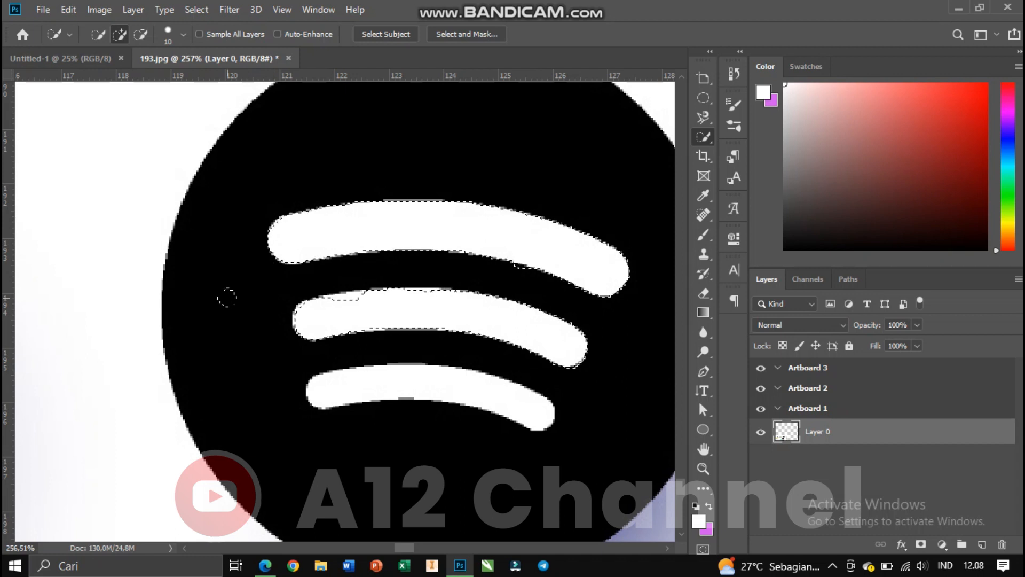
left_click(218, 335)
left_click(249, 357)
left_click(247, 392)
left_click(270, 418)
left_click(290, 431)
left_click(336, 444)
scroll(364, 448, "down", 3)
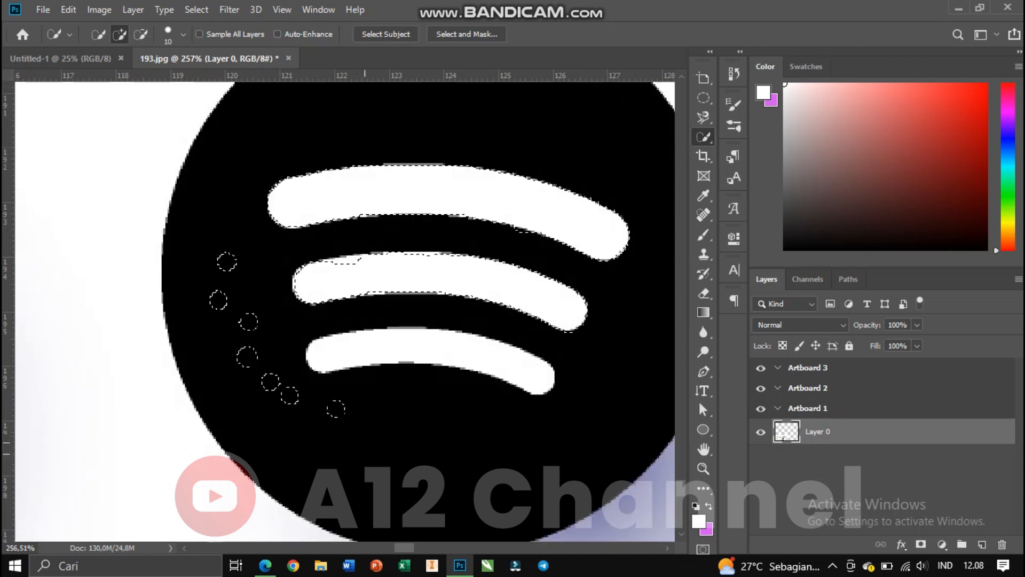
scroll(364, 448, "down", 4)
scroll(356, 405, "up", 5)
left_click(347, 393)
left_click(433, 347)
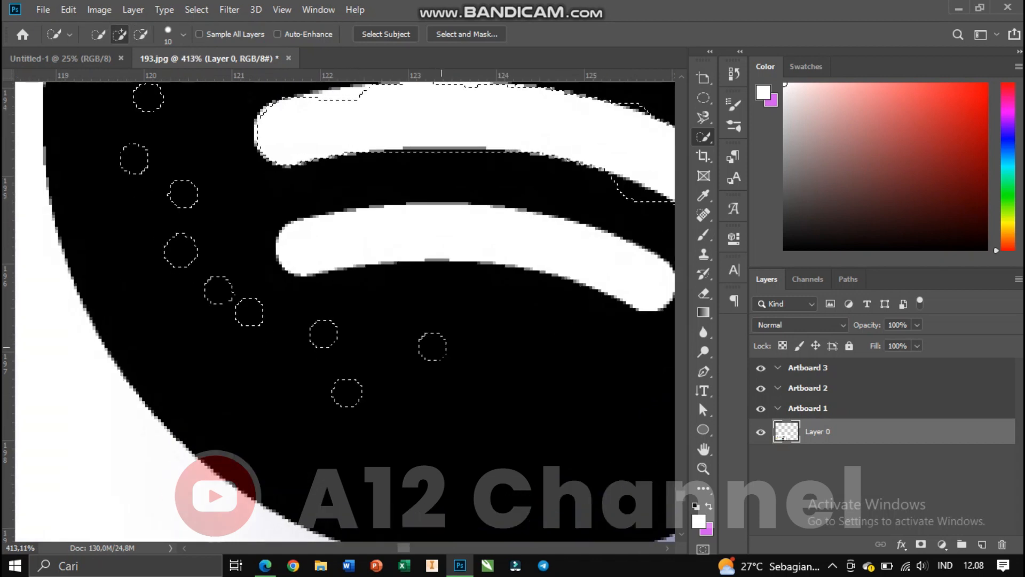
Extend the quick selection across the whole black circle of the Spotify icon.
left_click(512, 351)
left_click_drag(512, 352, 329, 355)
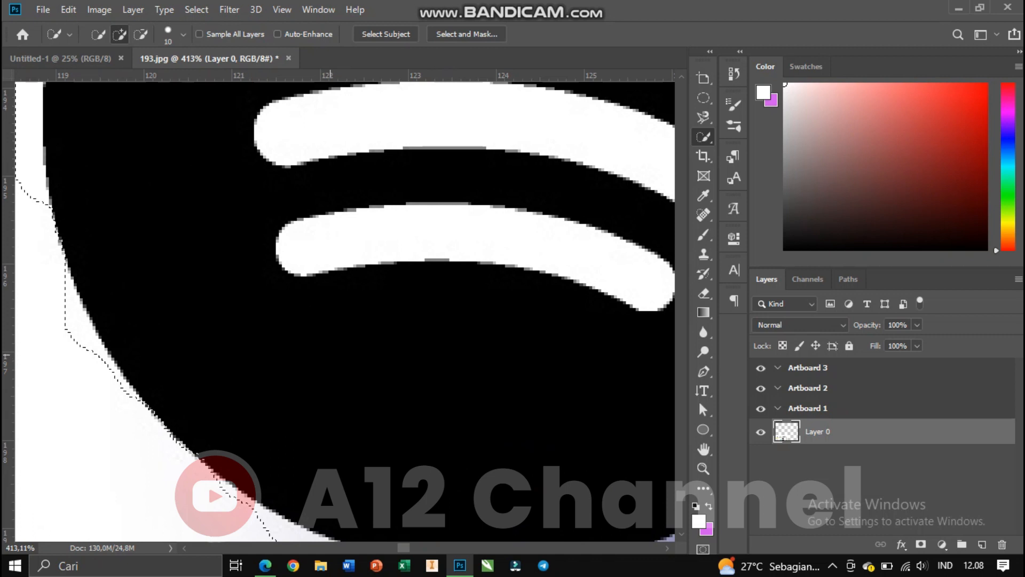
scroll(330, 354, "down", 7)
scroll(342, 326, "down", 1)
scroll(340, 299, "down", 1)
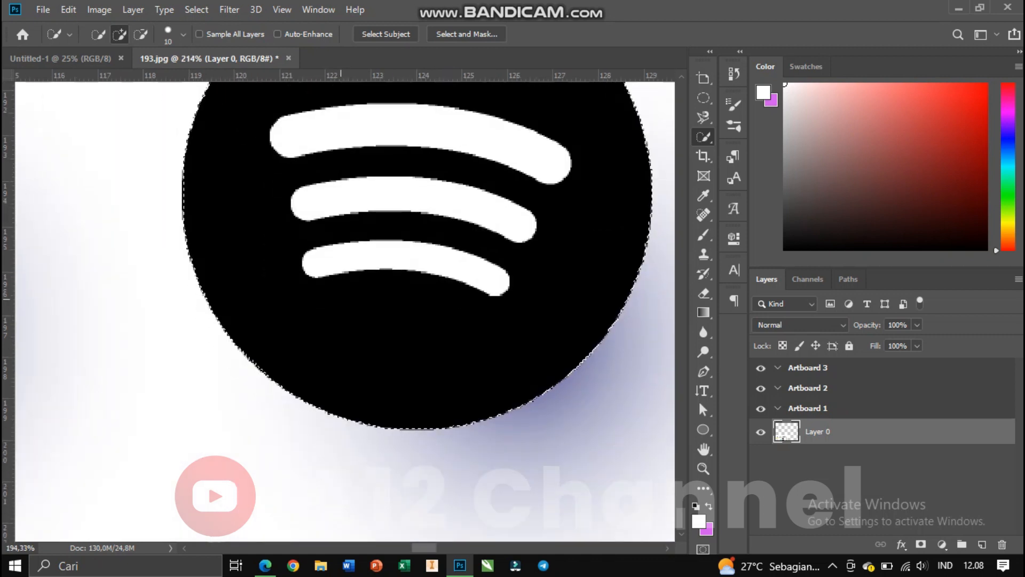
scroll(341, 297, "up", 5)
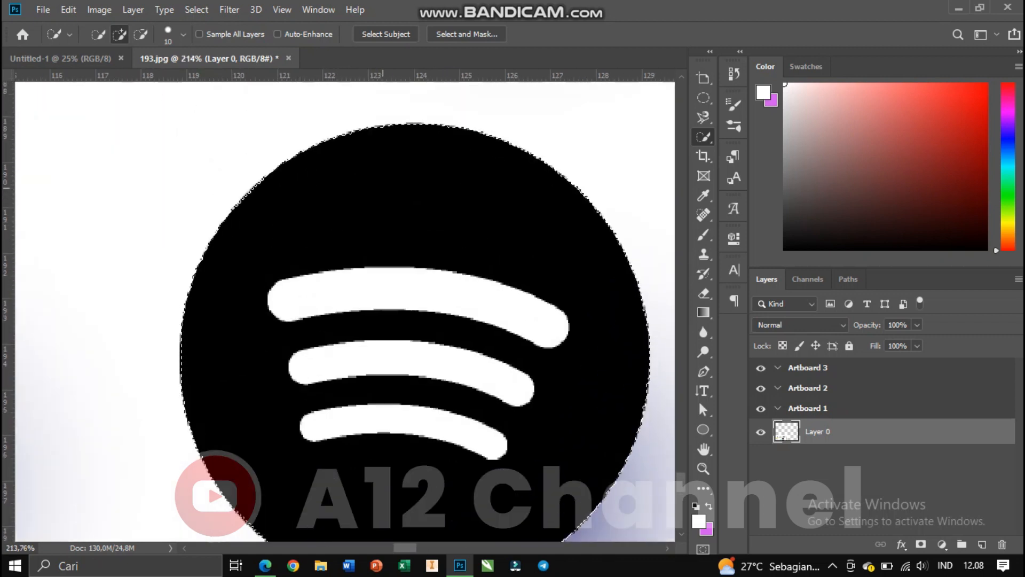
scroll(383, 248, "up", 5)
scroll(382, 249, "down", 3)
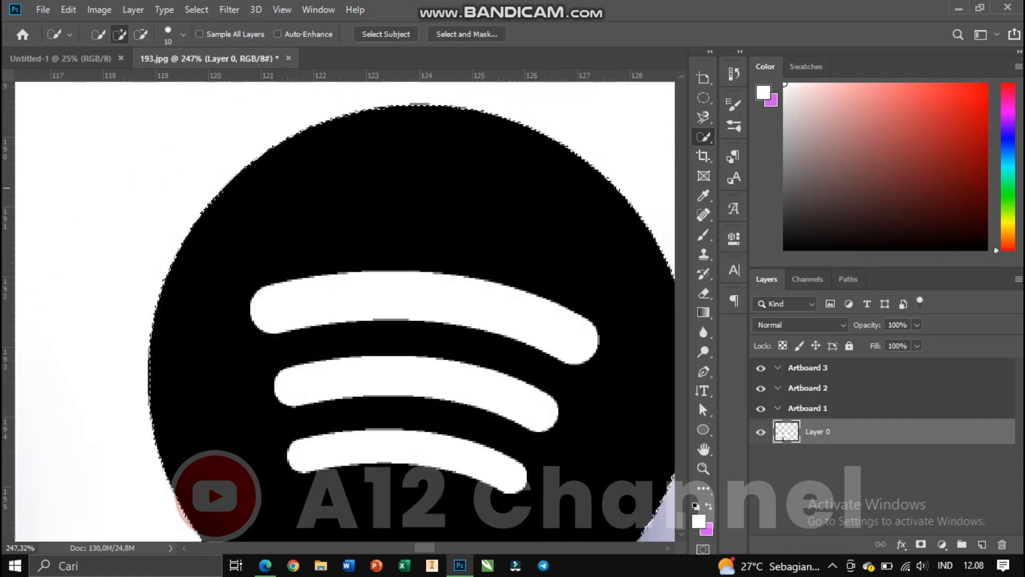
scroll(383, 249, "down", 1)
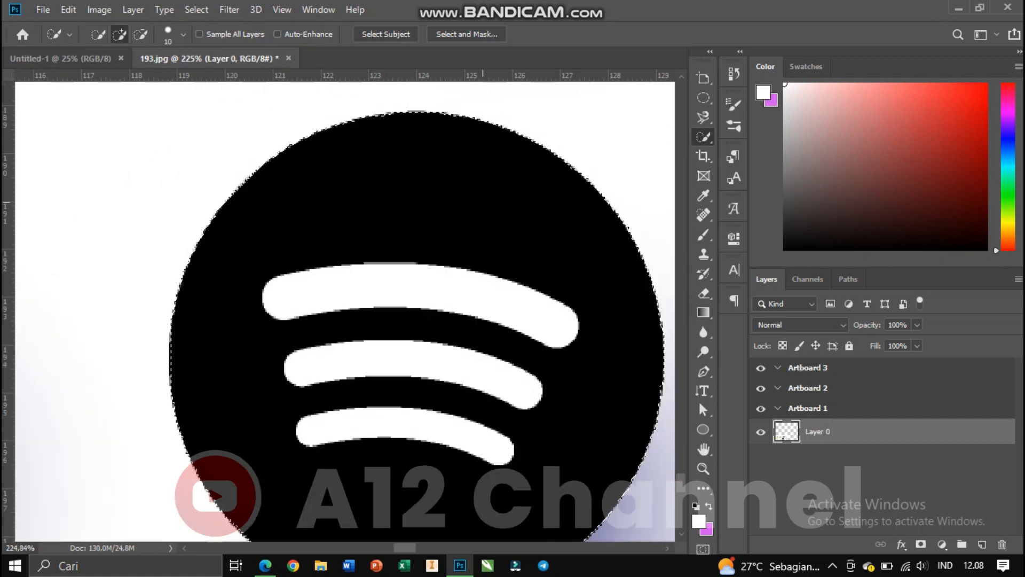
scroll(382, 249, "up", 4)
Add more quick-selection strokes near the top bar of the Spotify icon, then deselect everything.
left_click(253, 246)
left_click(235, 241)
left_click_drag(235, 241, 273, 234)
key("ctrl+d")
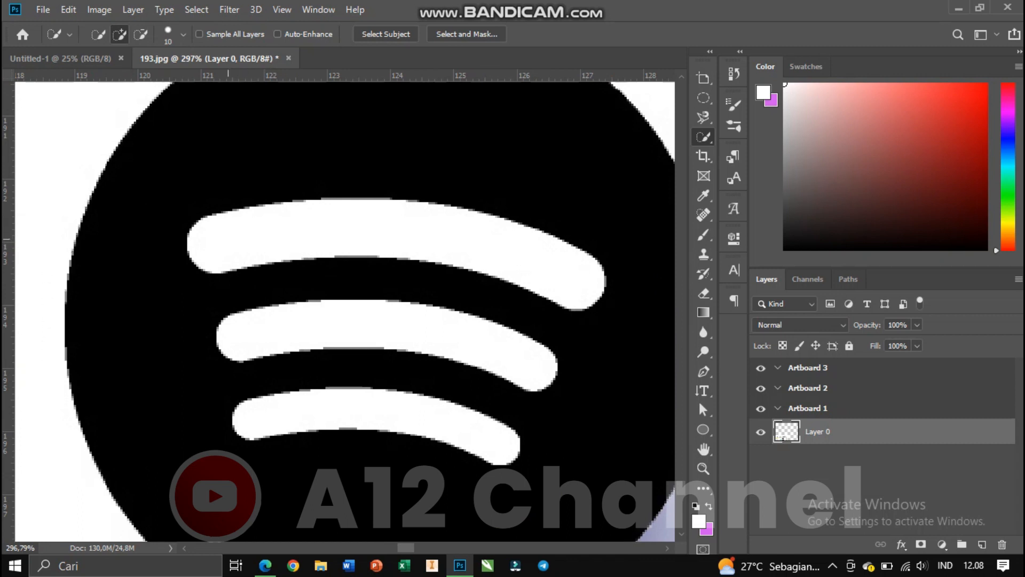
Select the top bar of the Spotify icon again with a quick-selection stroke.
mouse_move(226, 238)
left_mouse_down()
mouse_move(275, 234)
mouse_move(274, 245)
left_mouse_up()
scroll(460, 240, "down", 3)
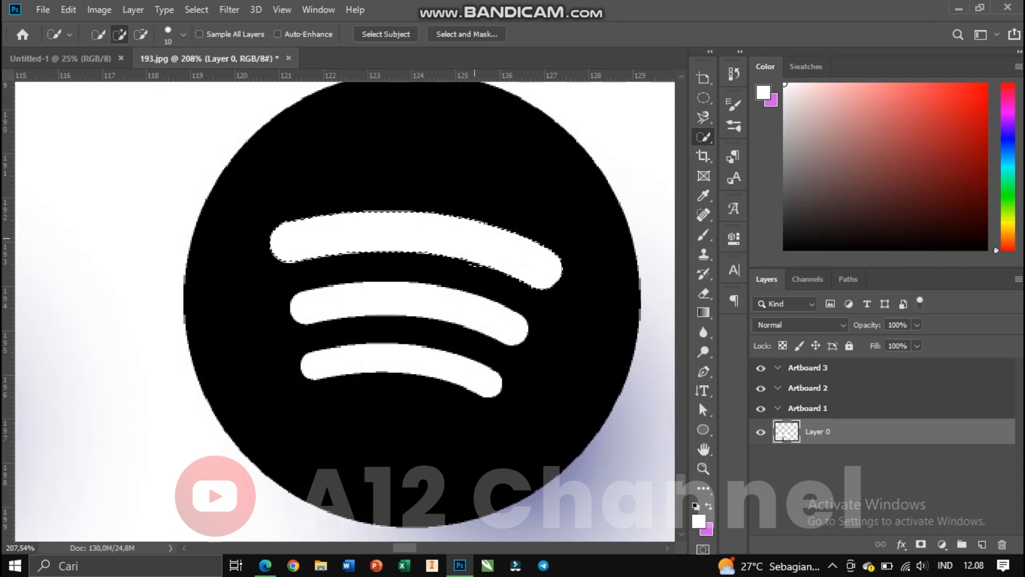
Switch to the Magic Wand tool and clear the current selection.
right_click(704, 137)
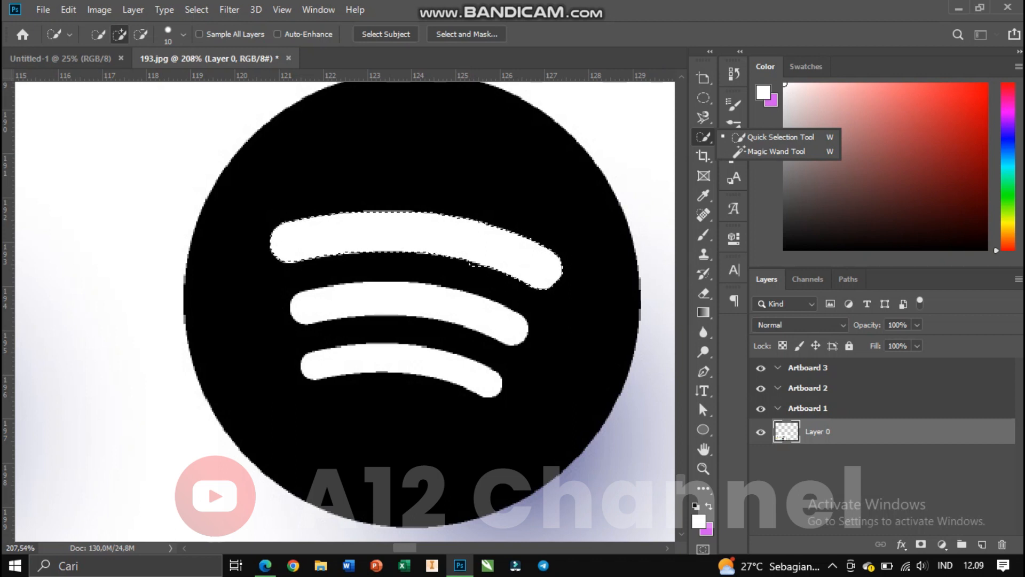
left_click(703, 156)
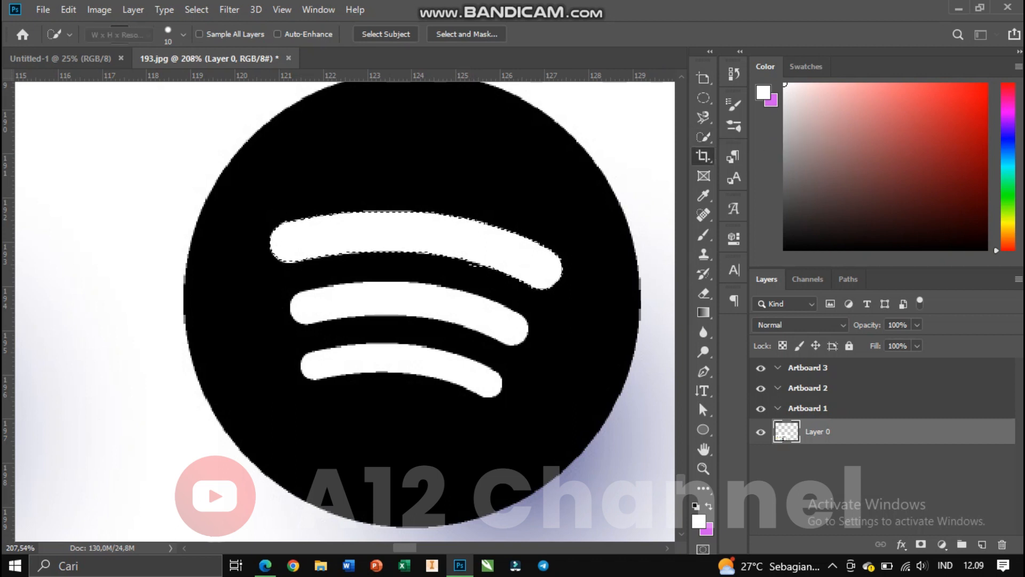
left_click(704, 136)
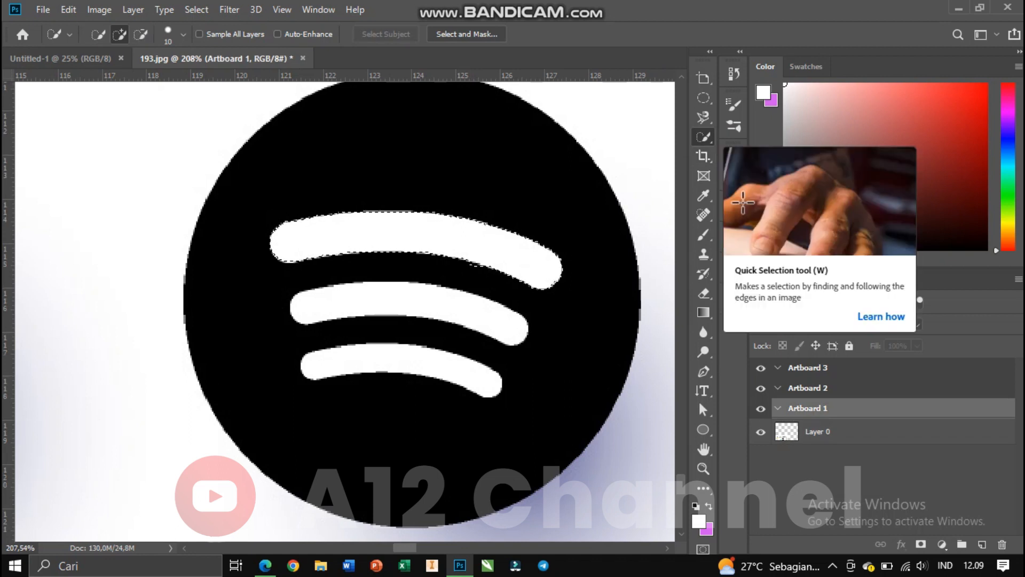
right_click(704, 137)
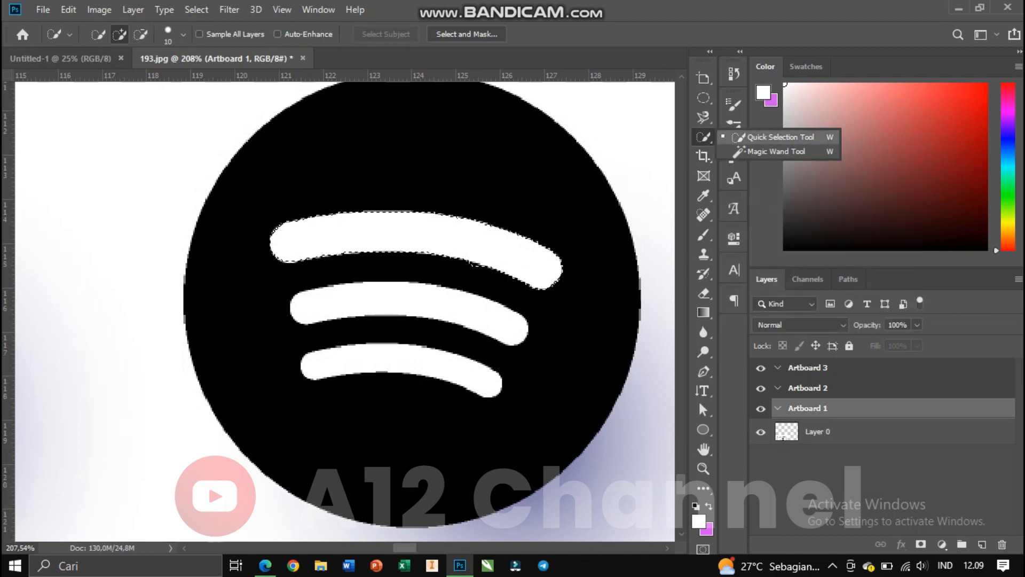
left_click(775, 151)
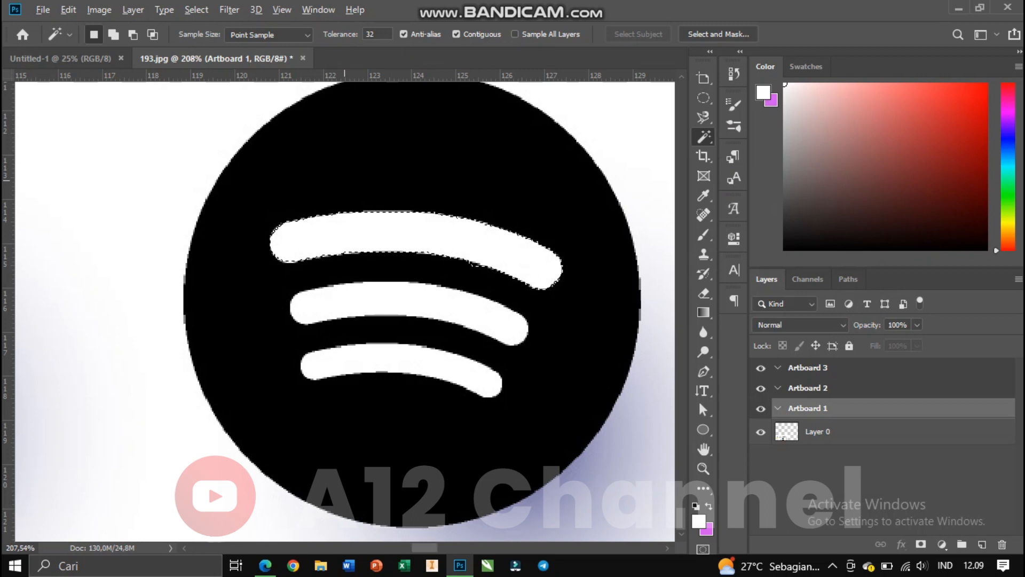
scroll(345, 181, "down", 2)
scroll(416, 163, "down", 3)
key("ctrl+d")
scroll(433, 255, "up", 2)
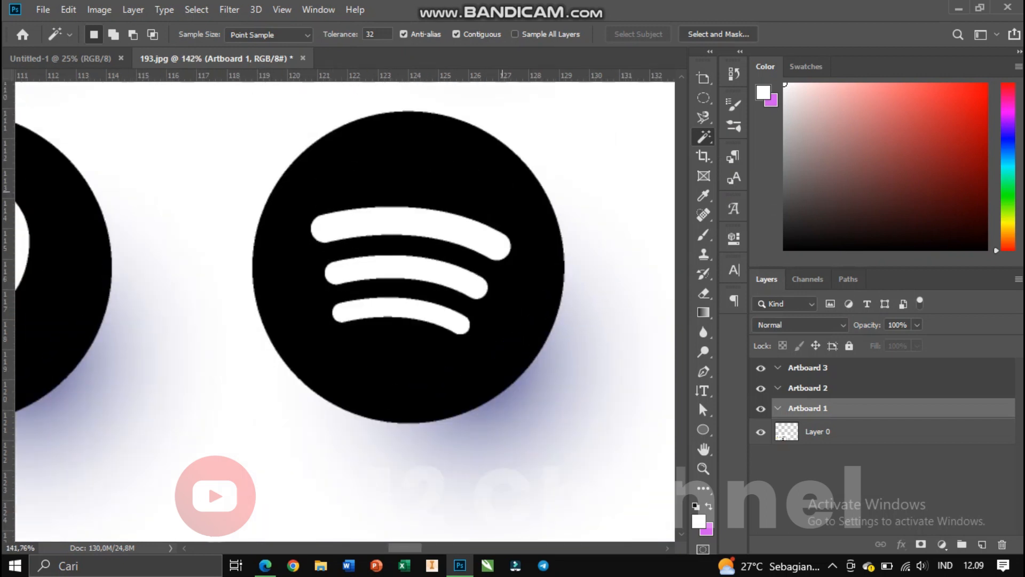
Make Layer 0 active and select the black circle of the Spotify icon with the Magic Wand.
left_click(782, 436)
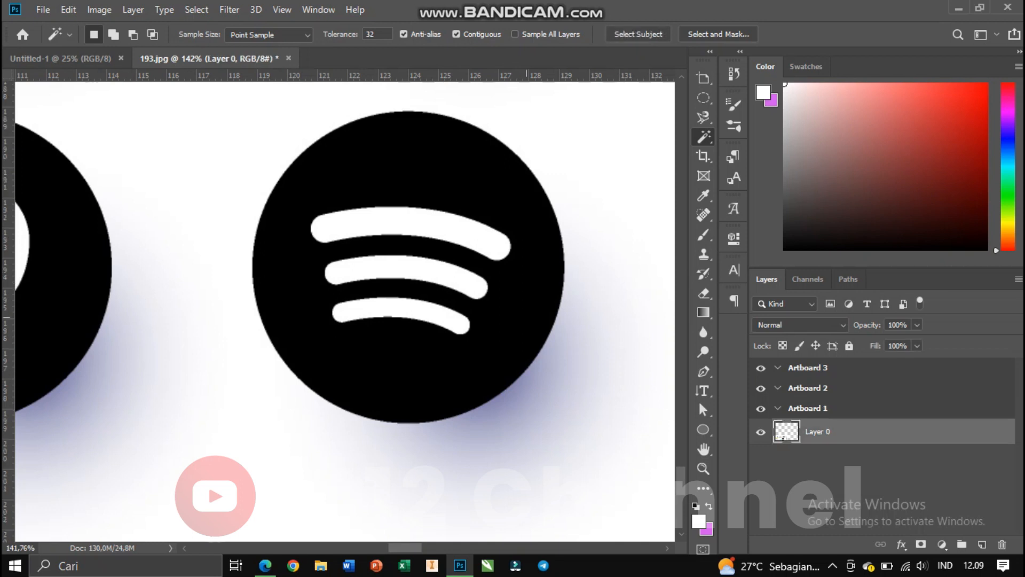
scroll(408, 197, "up", 3)
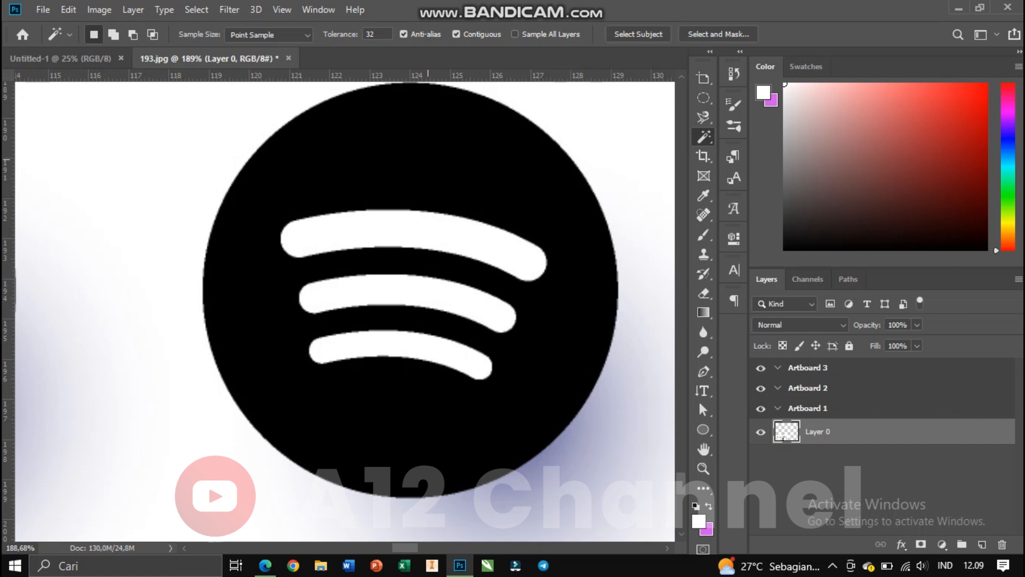
left_click(783, 436, "ctrl")
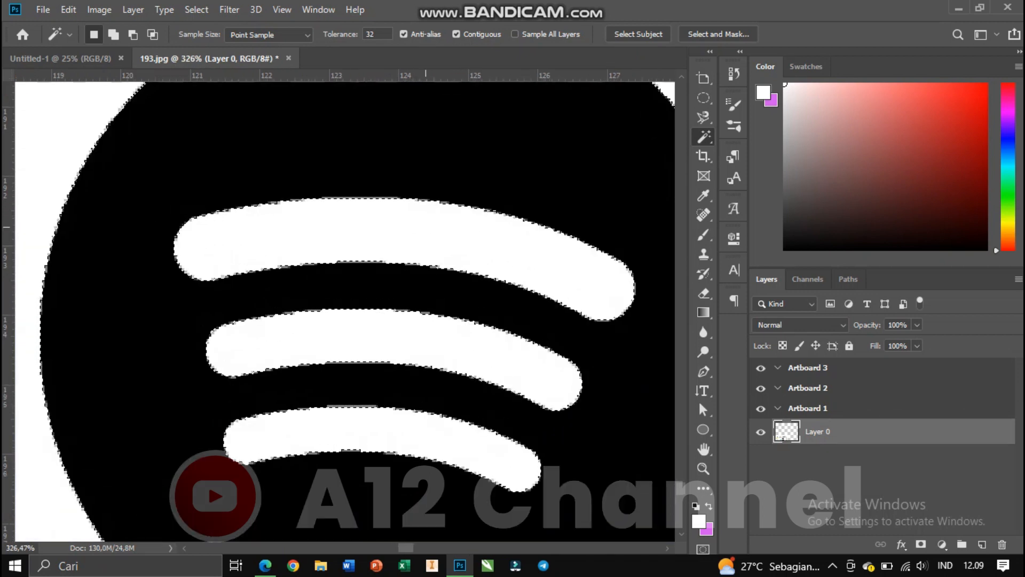
scroll(426, 204, "down", 1)
scroll(426, 204, "down", 3)
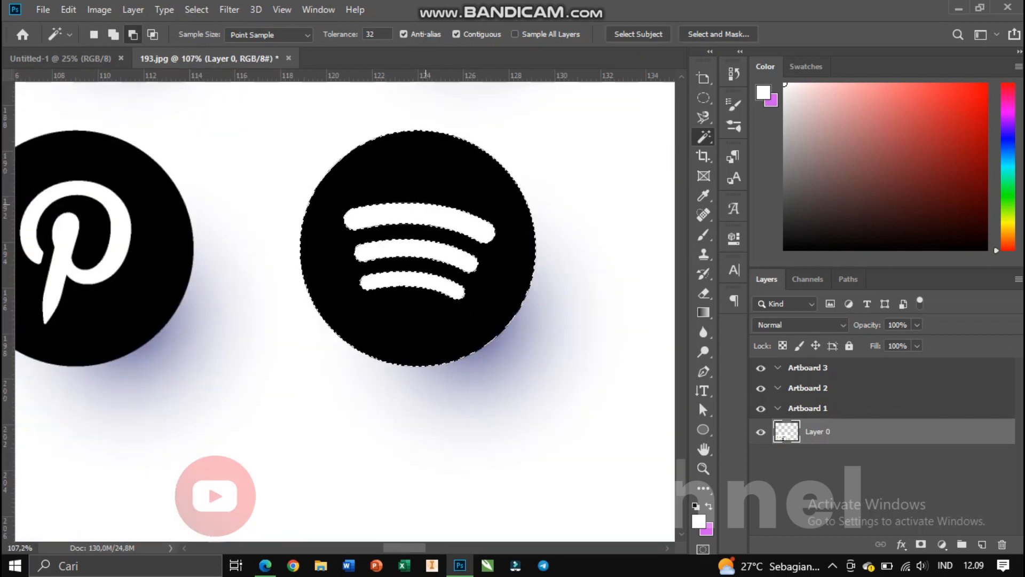
Select the white ball lines of the Dribbble icon with the Magic Wand.
scroll(55, 235, "up", 1)
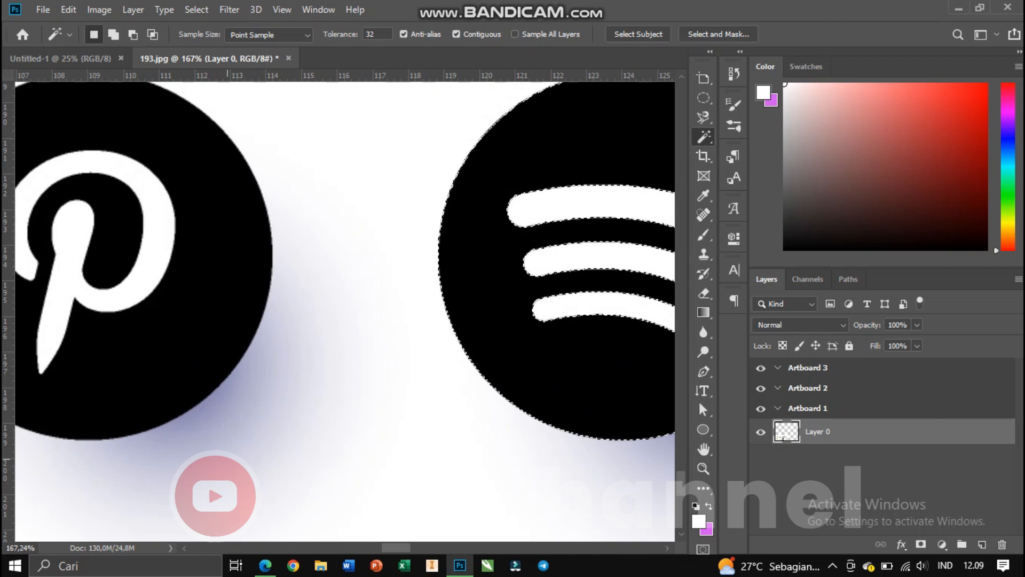
scroll(55, 235, "left", 6)
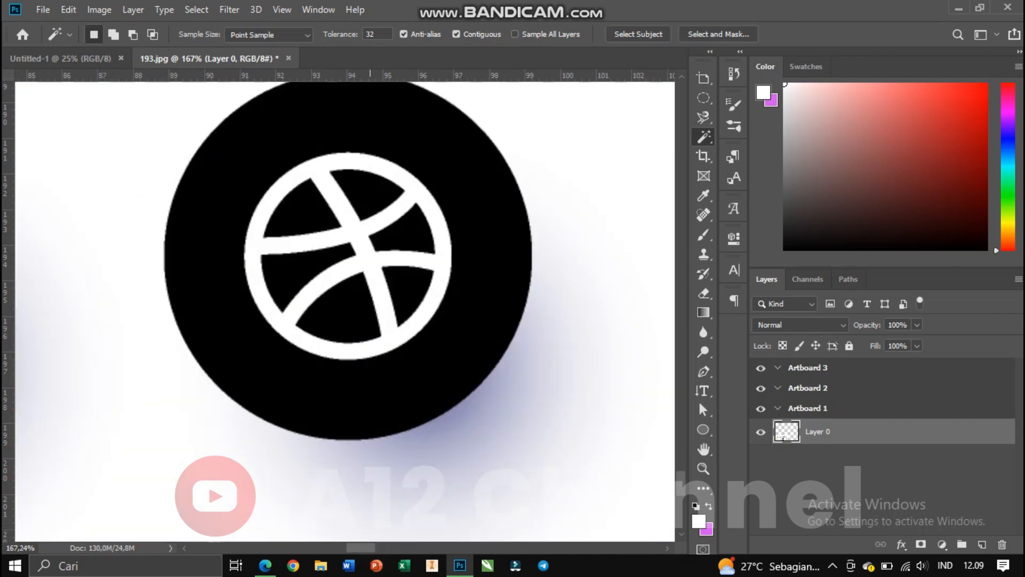
left_click(366, 248)
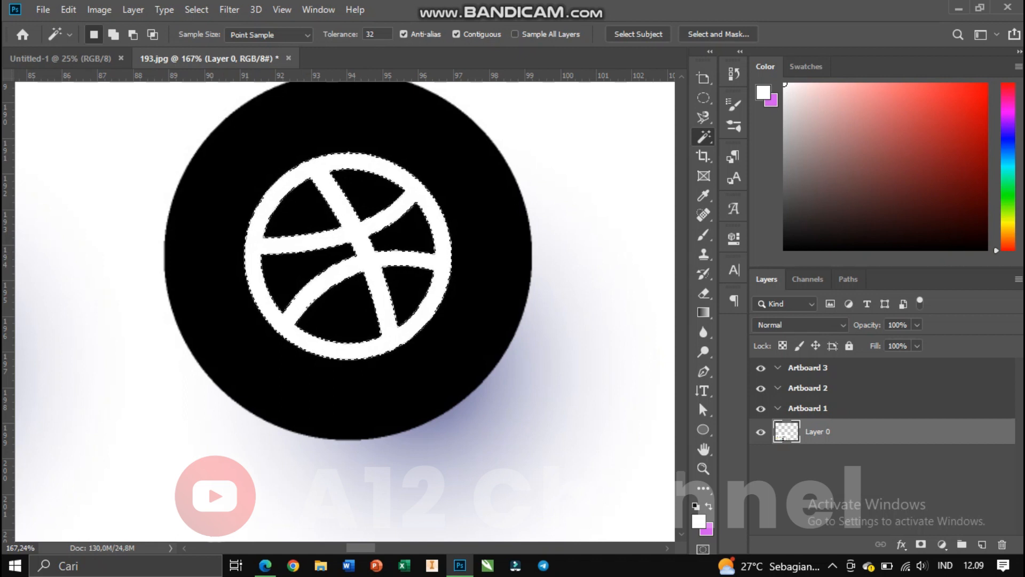
Inspect the Dribbble selection at different zoom levels, then deselect everything.
scroll(459, 237, "down", 4)
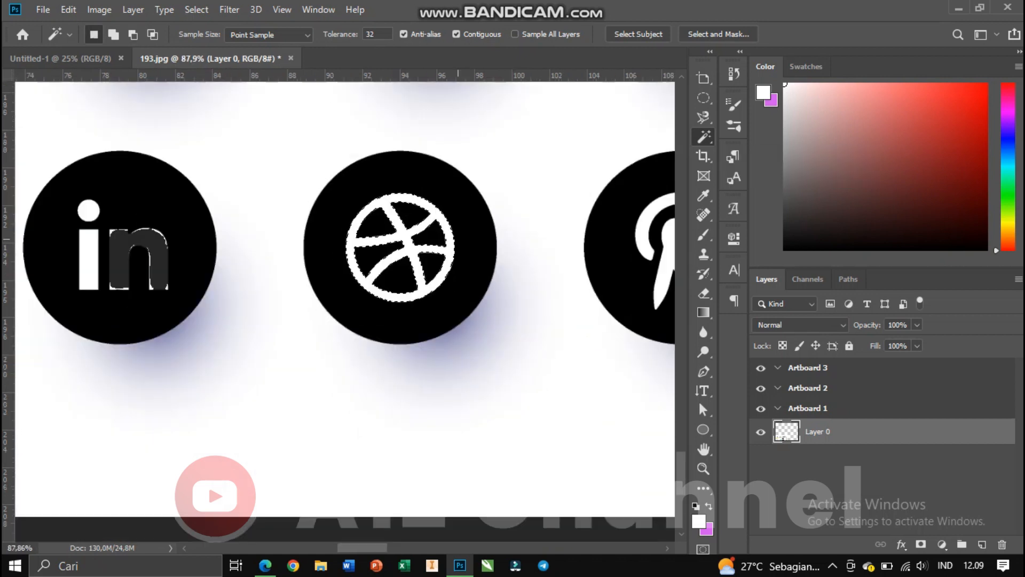
scroll(431, 238, "down", 1)
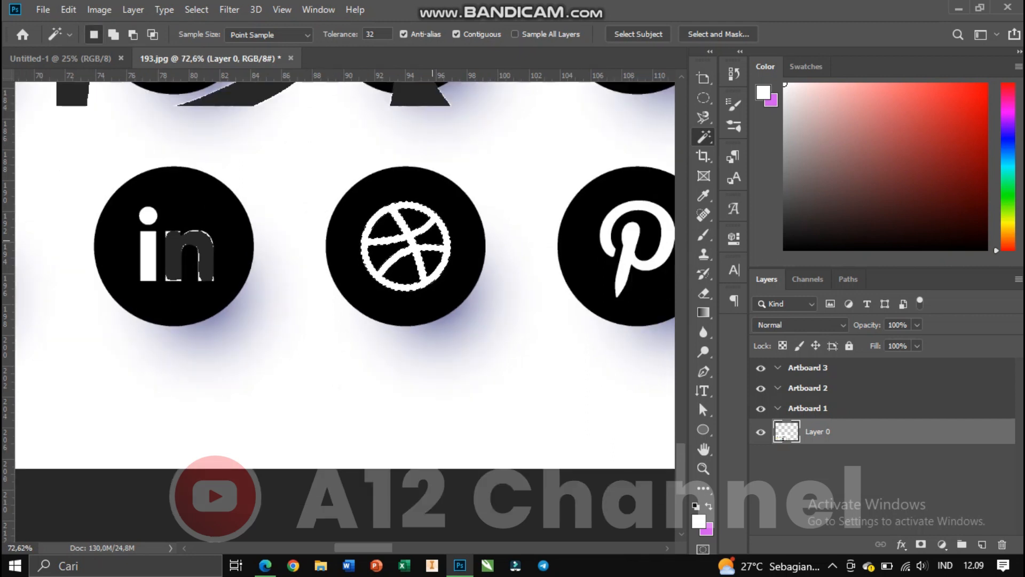
scroll(422, 251, "up", 2)
scroll(422, 251, "up", 3)
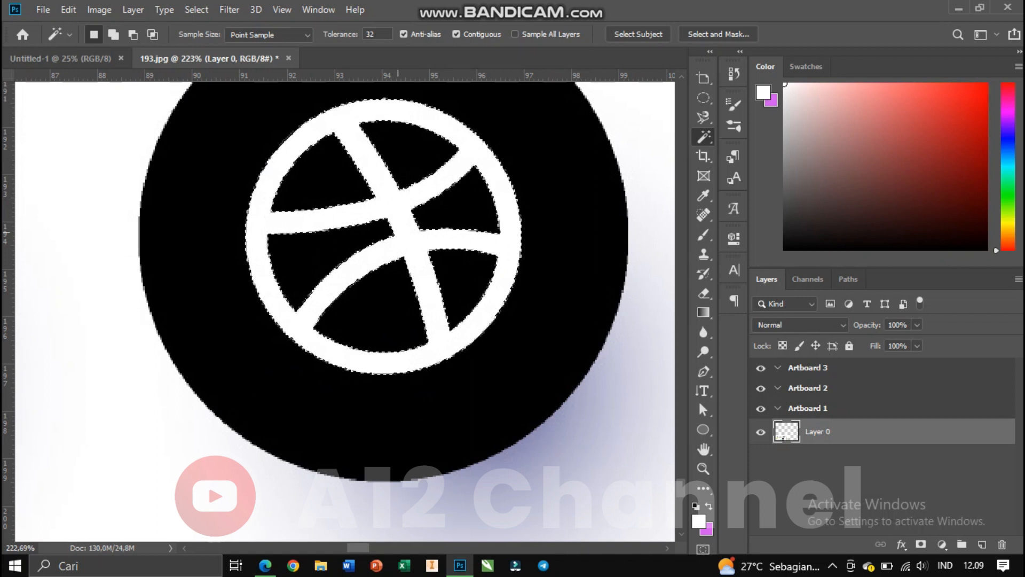
key("ctrl+d")
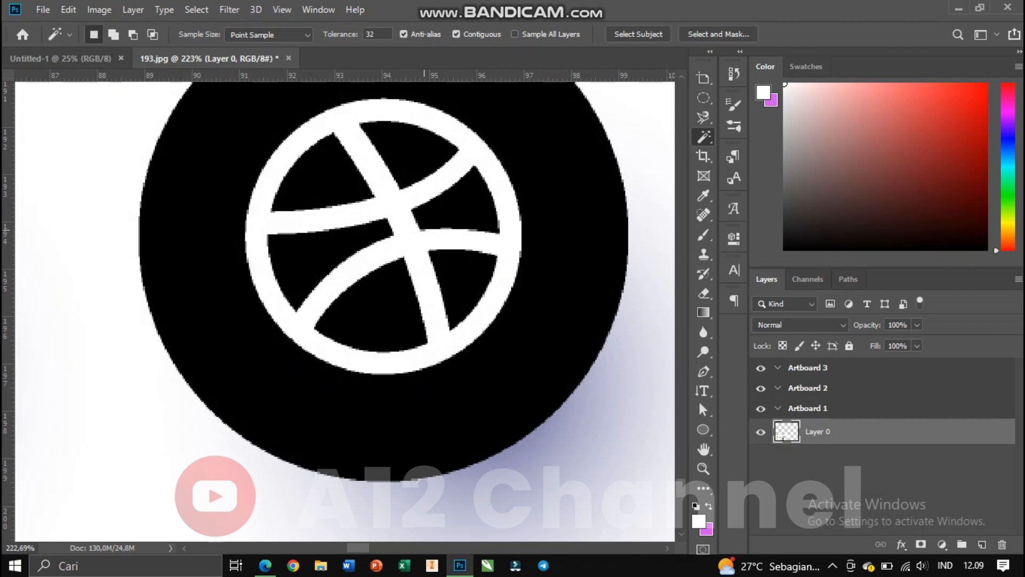
Switch to the Crop tool set and draw a new artboard over the top-row icons of the logo collection.
left_click(704, 157)
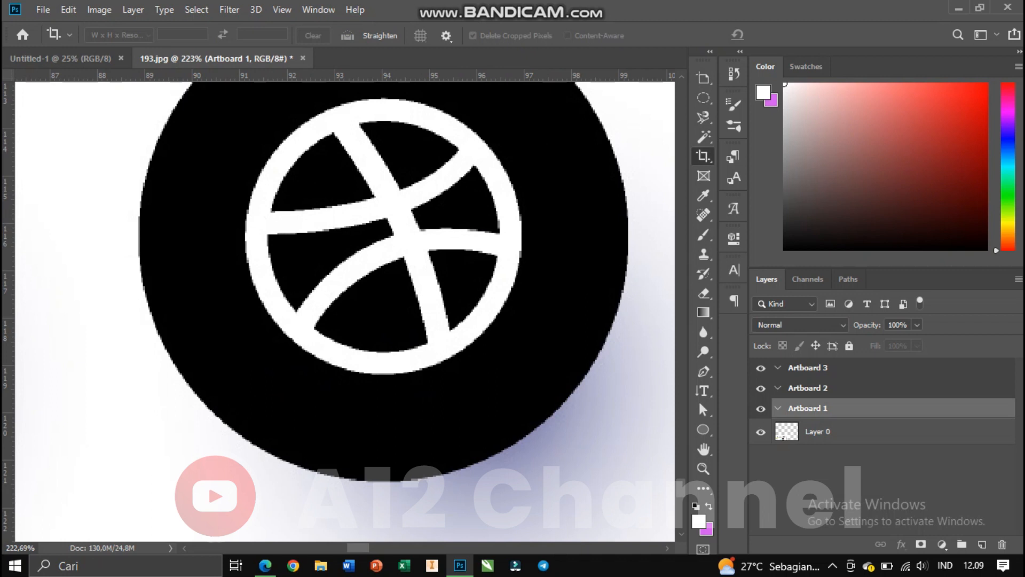
scroll(372, 205, "down", 5)
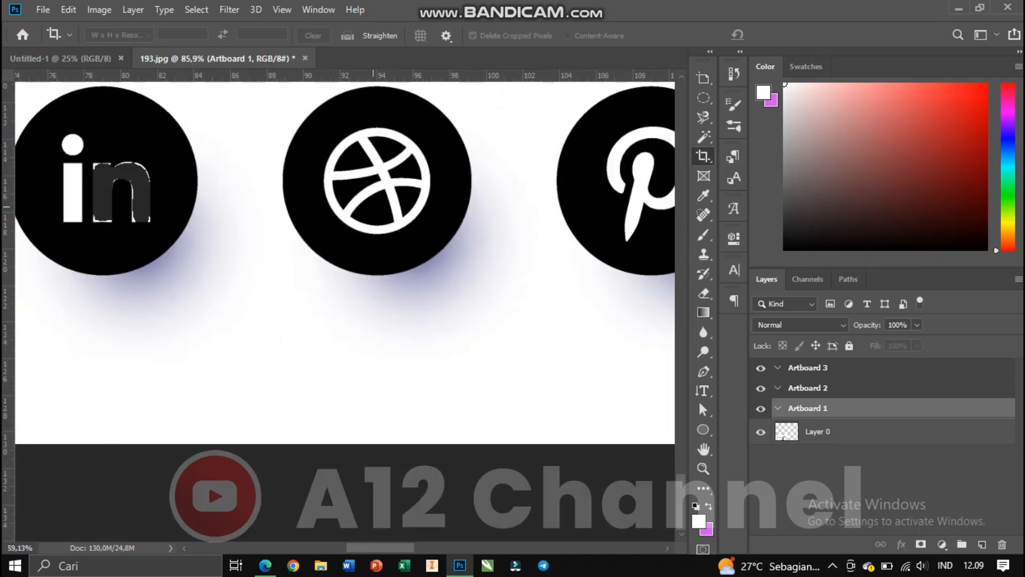
scroll(372, 206, "down", 4)
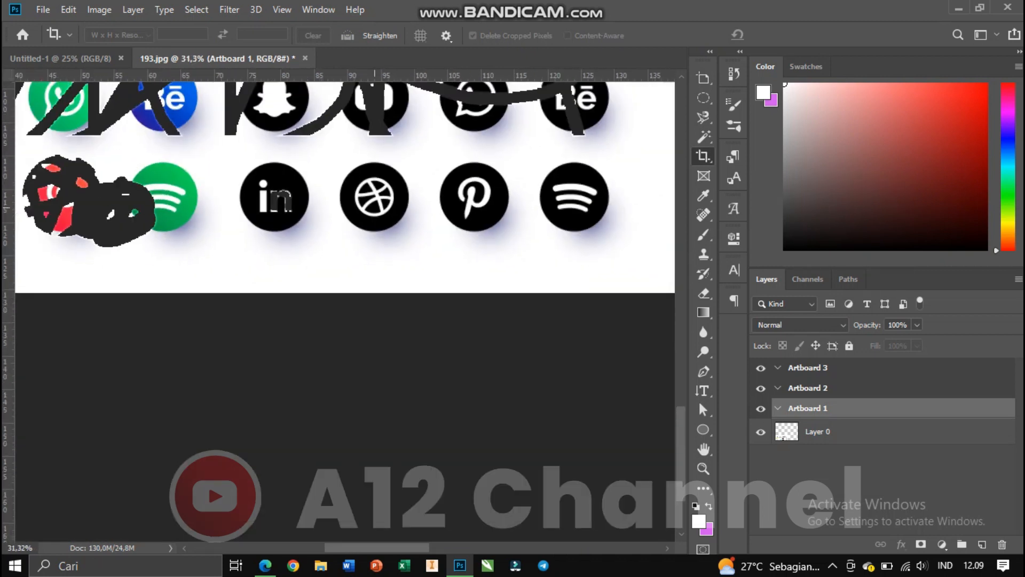
scroll(373, 206, "down", 3)
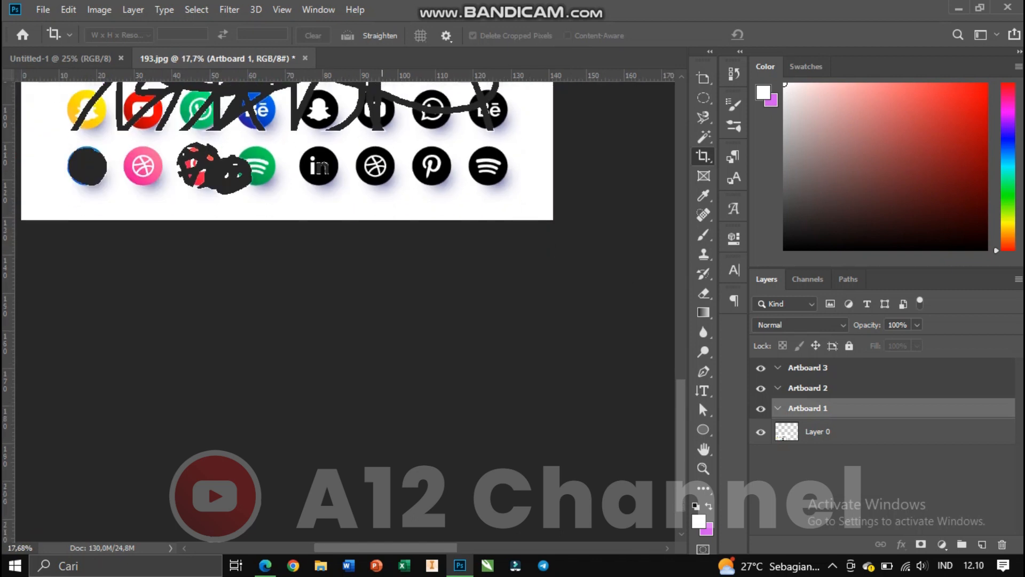
scroll(287, 223, "up", 5)
scroll(194, 169, "down", 1)
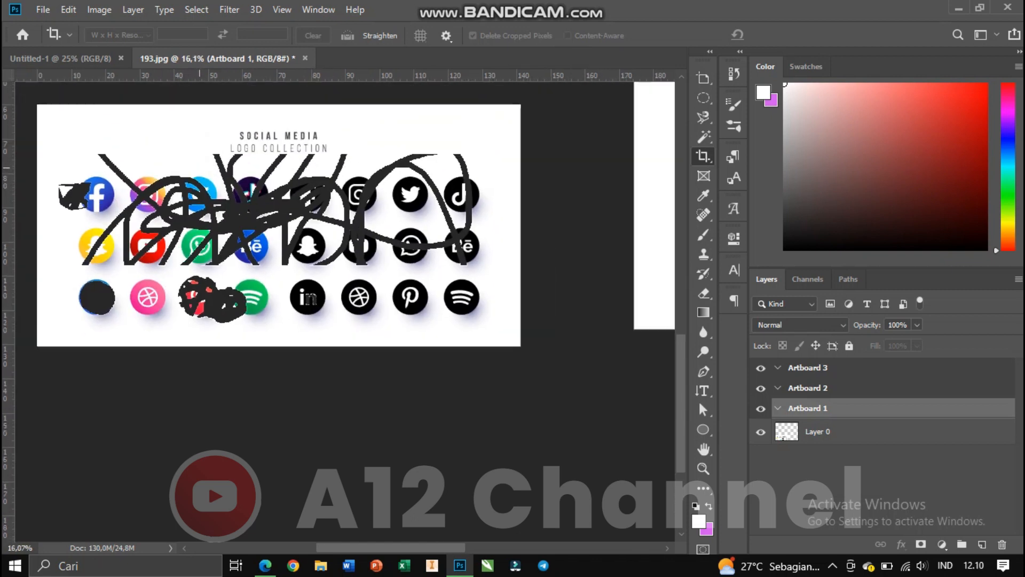
left_click_drag(124, 150, 286, 225)
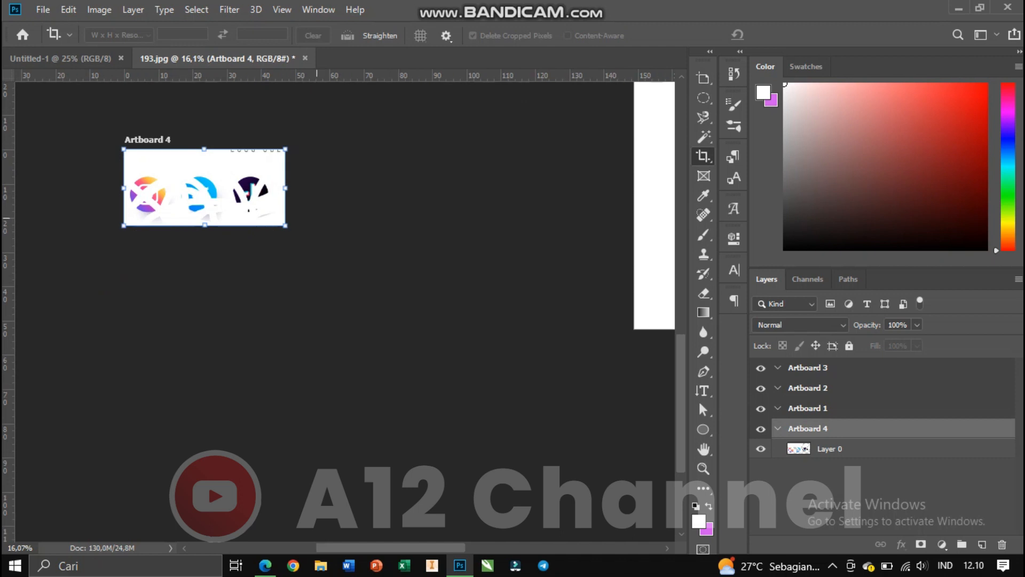
Drag the image inside the new Artboard 4 to shift the logos right and down.
scroll(151, 189, "up", 5)
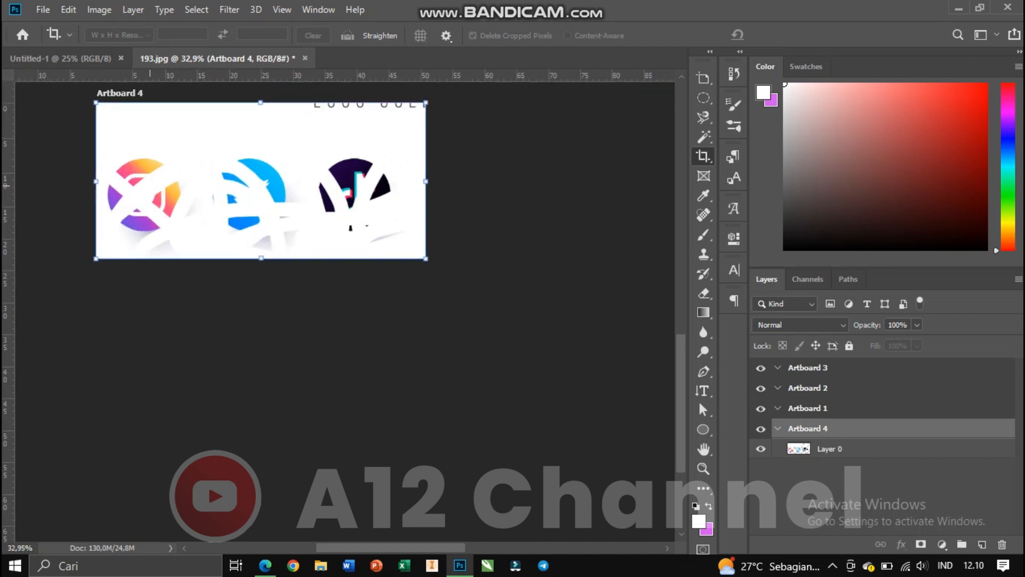
scroll(193, 173, "up", 5)
scroll(193, 172, "up", 2)
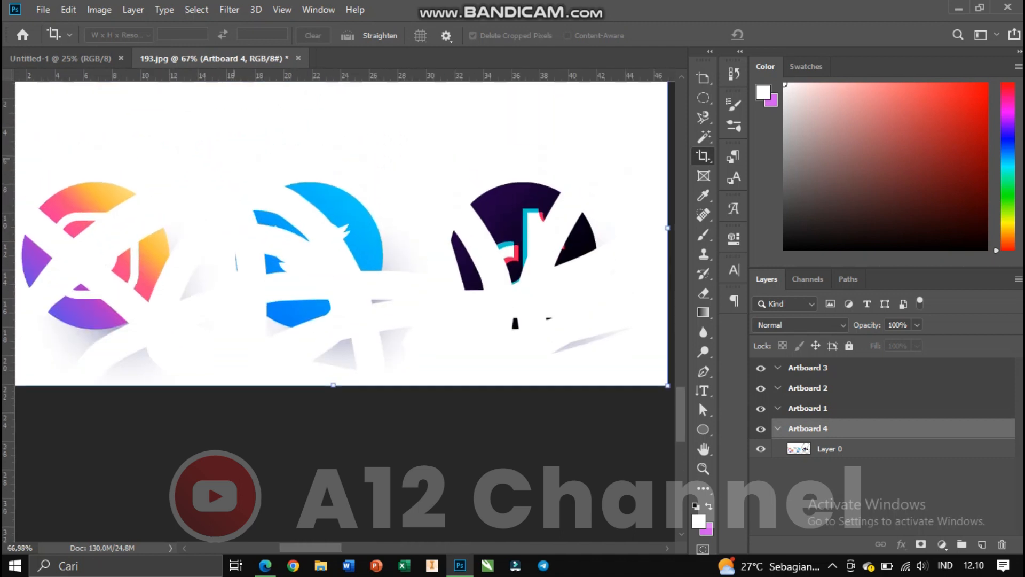
left_click_drag(221, 159, 355, 245)
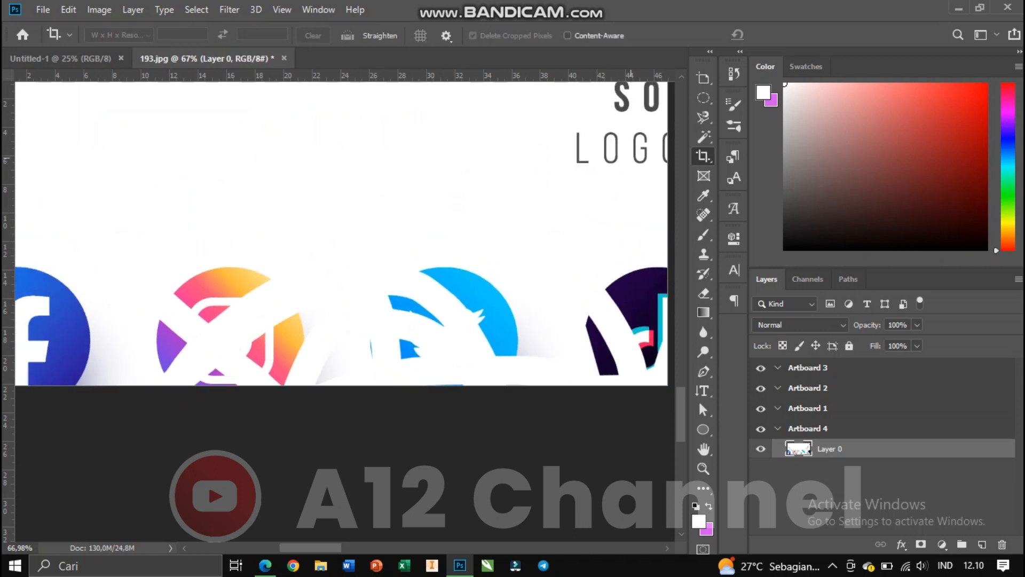
Pick another tool from the Crop tool's set and drag Artboard 4's content up and to the right.
right_click(703, 156)
left_click(763, 157)
scroll(240, 206, "down", 5)
left_click_drag(173, 145, 261, 117)
scroll(257, 161, "down", 6)
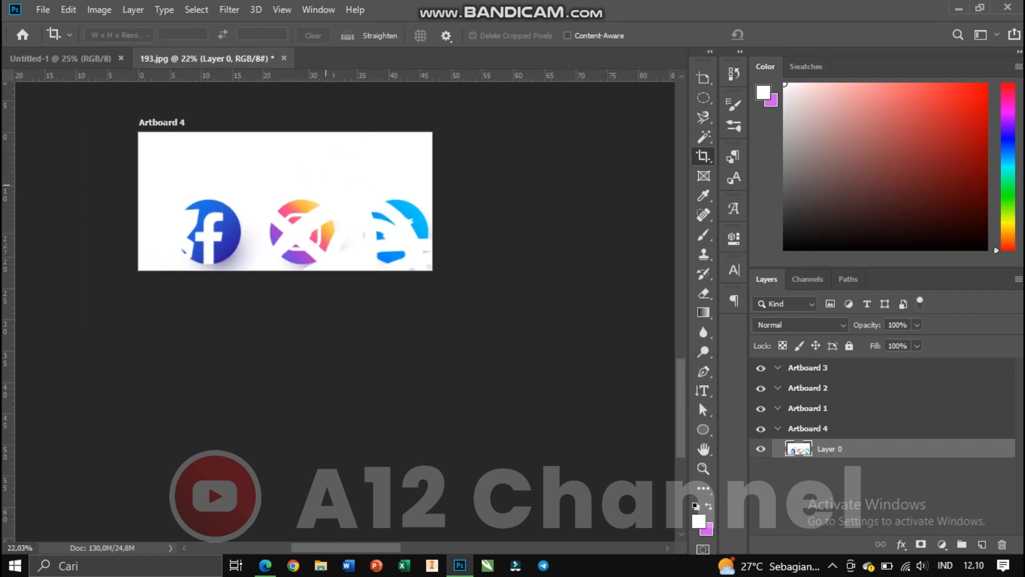